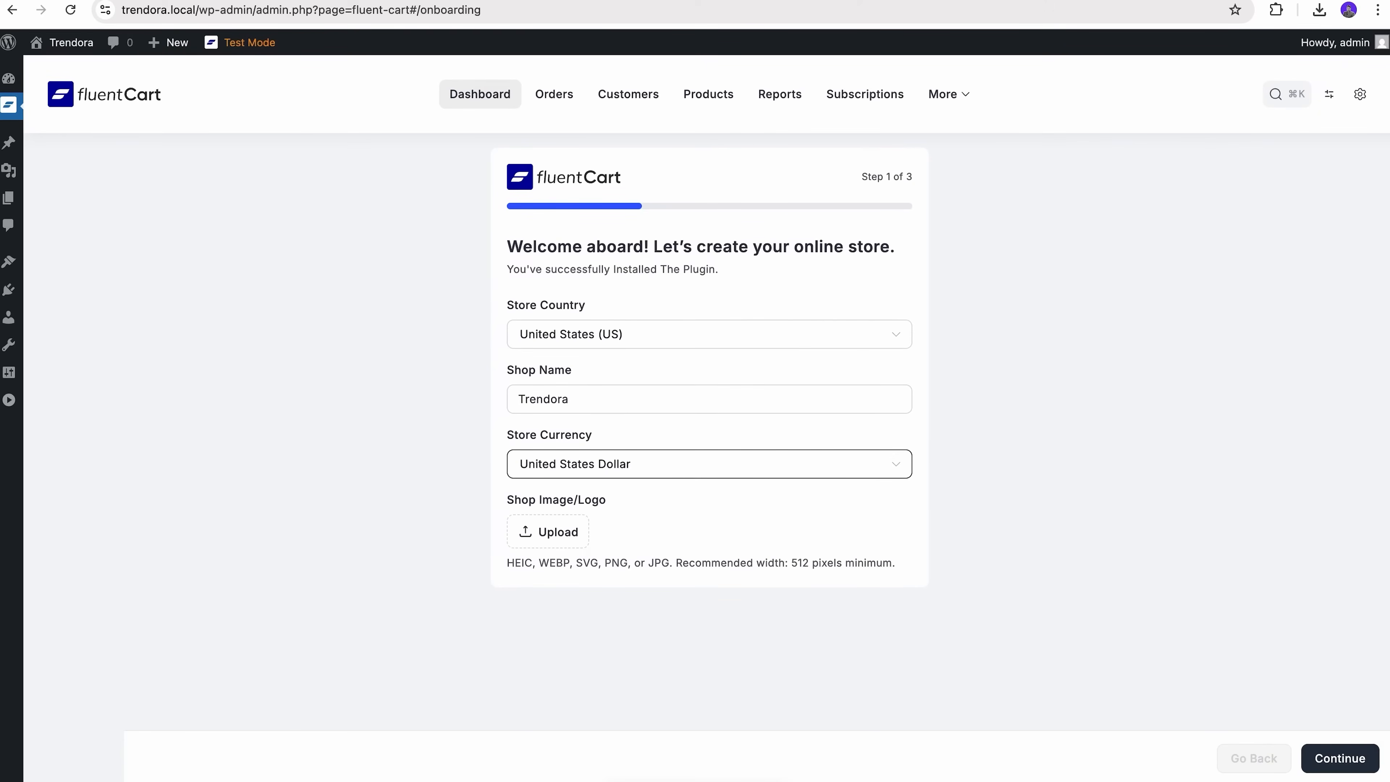
Step: Upload Logo.png as the shop logo and continue to the page setup stage of the store onboarding
left_click(566, 530)
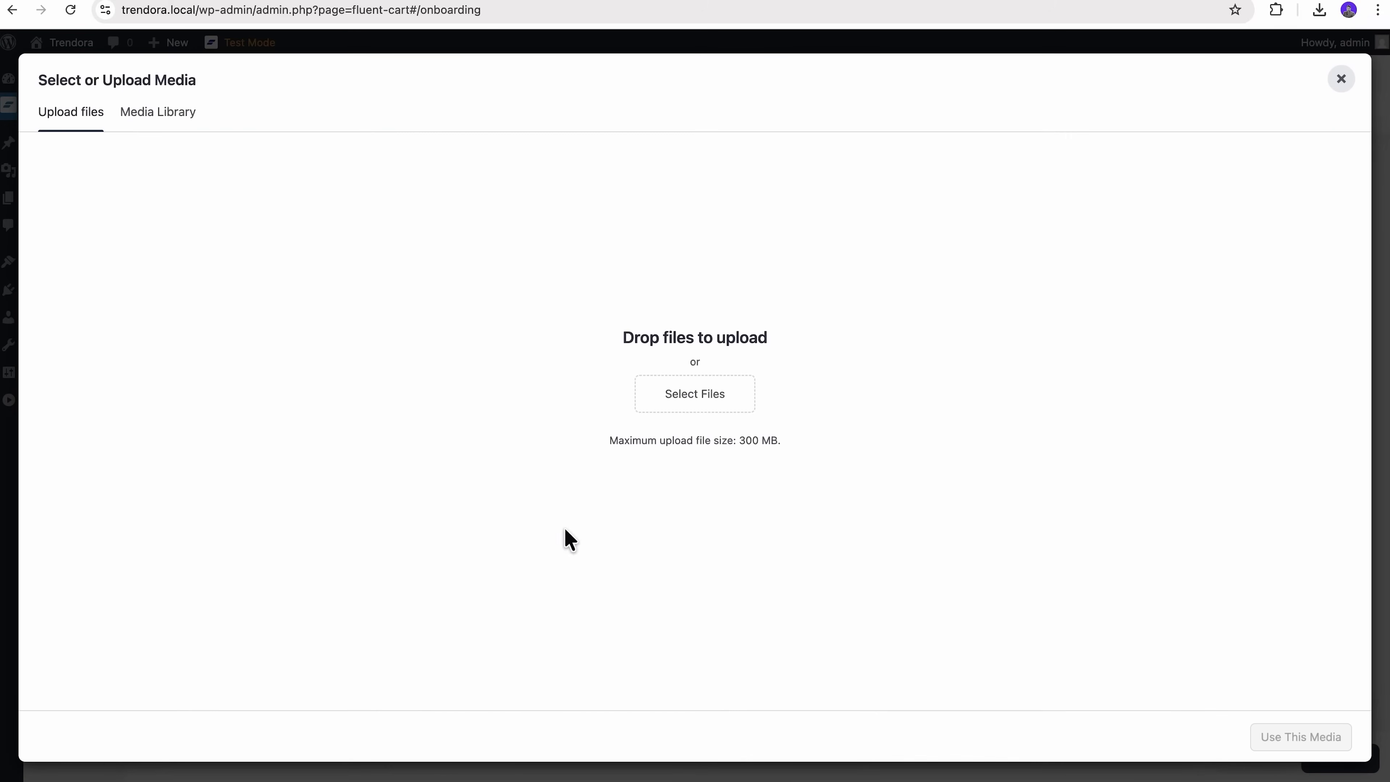
left_click(699, 409)
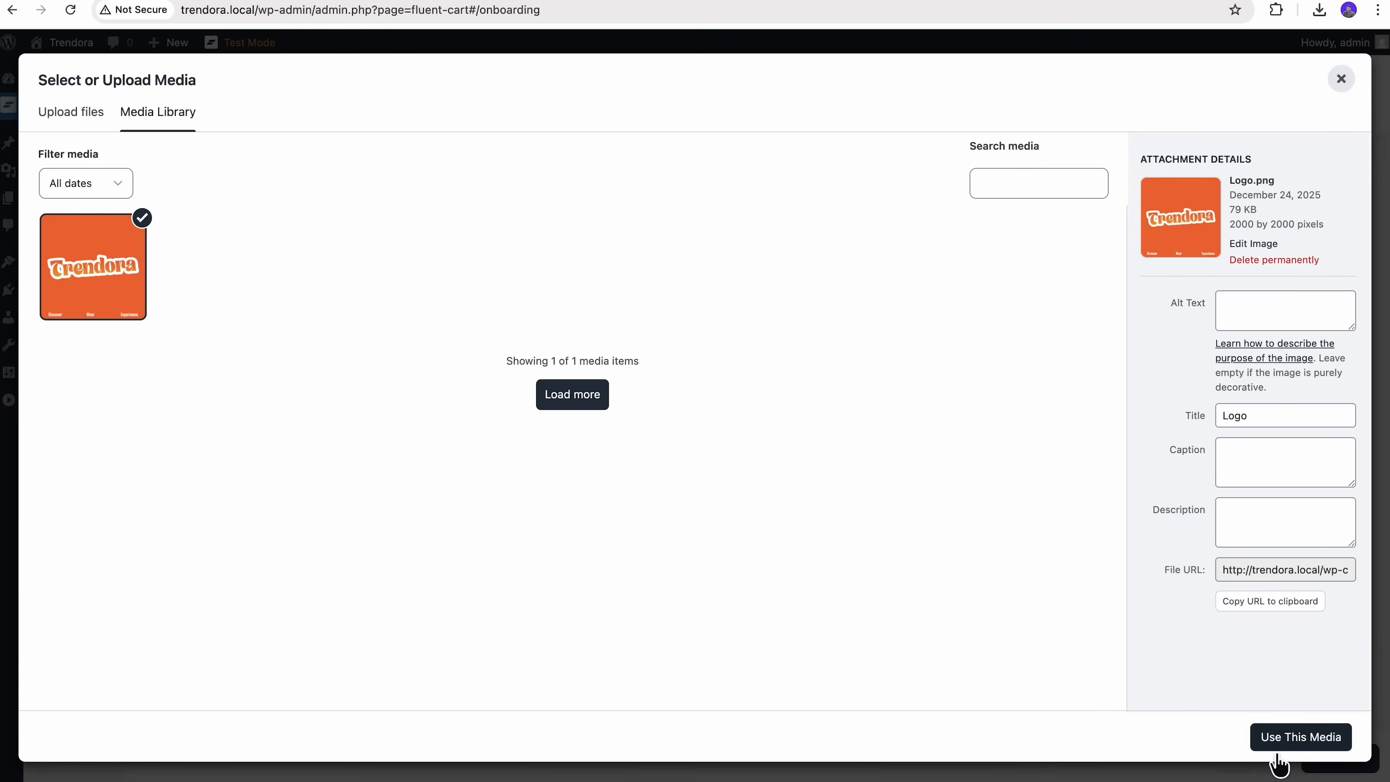
left_click(1271, 745)
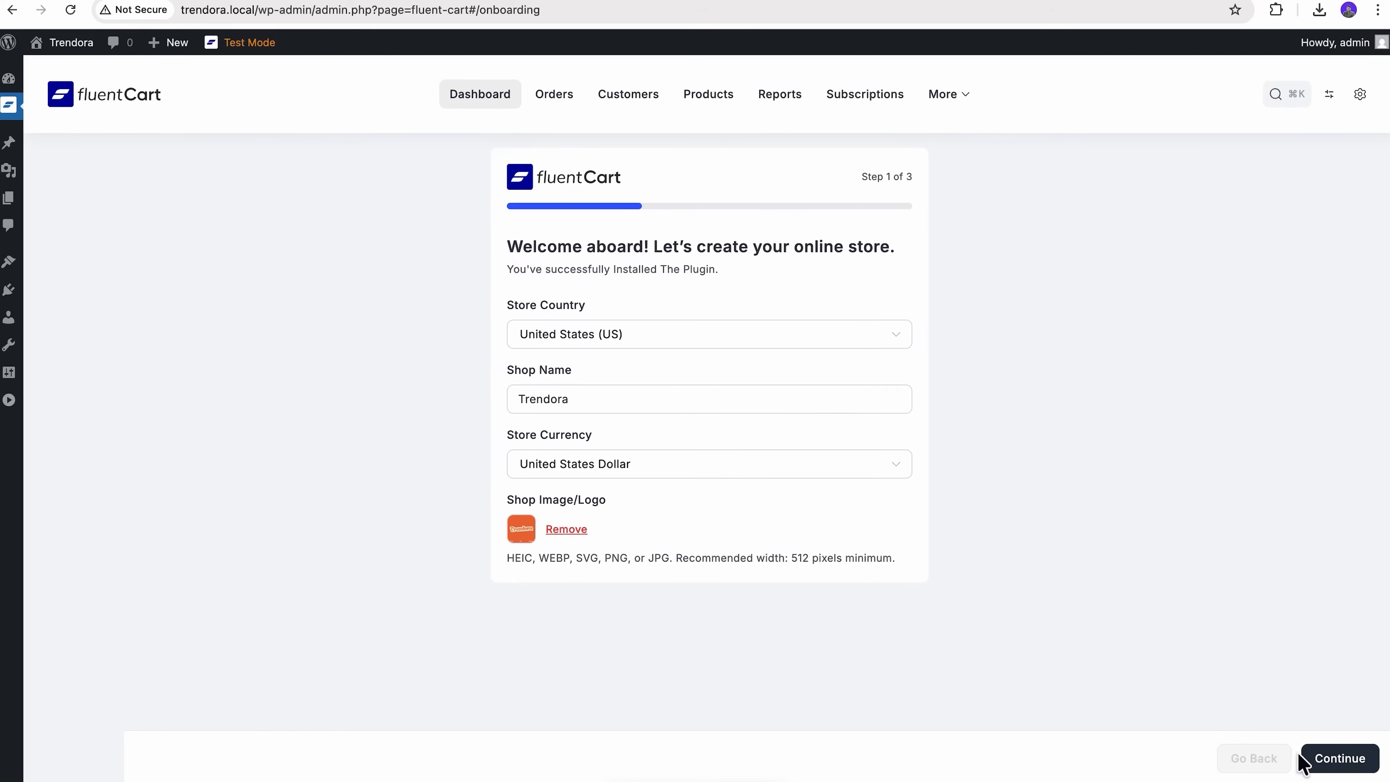
left_click(1330, 762)
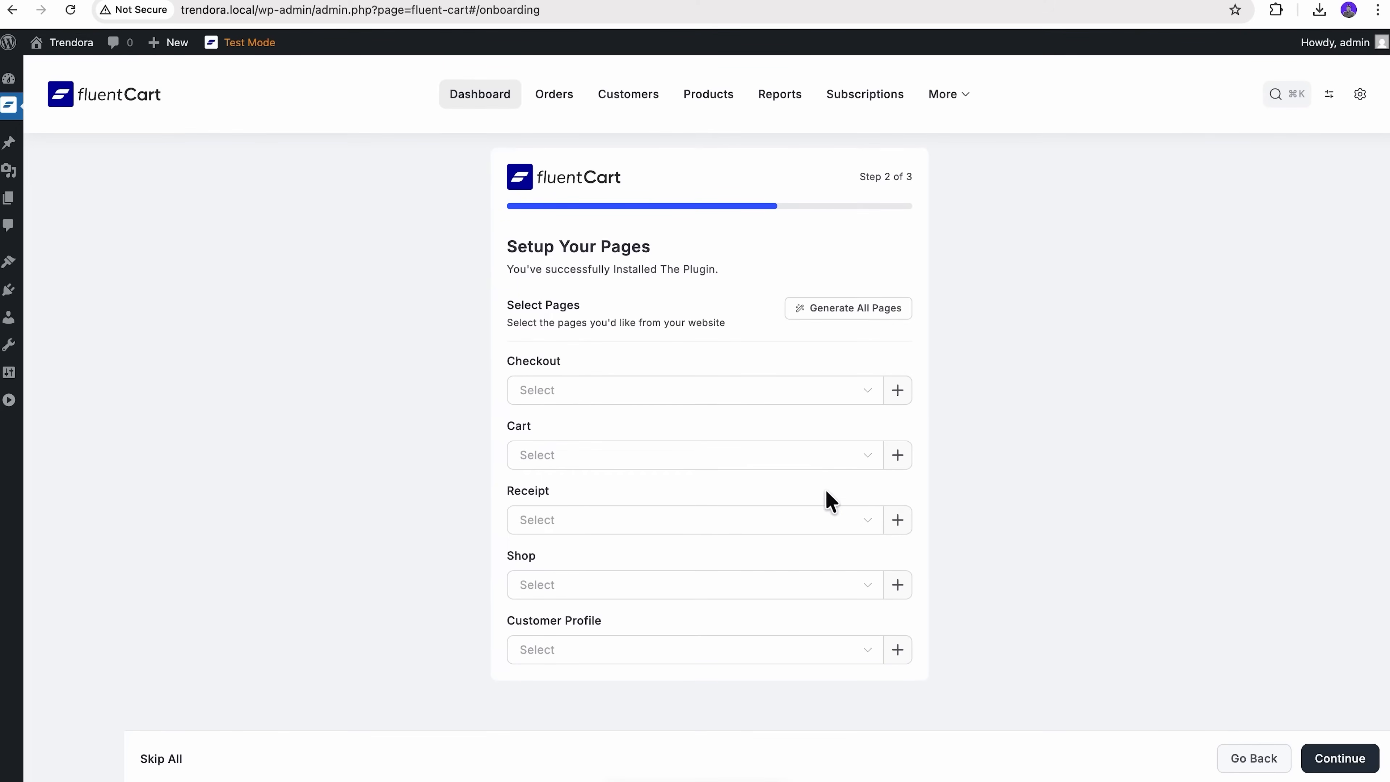
Step: Generate all store pages and finish the onboarding with the products set to start from scratch
left_click(747, 403)
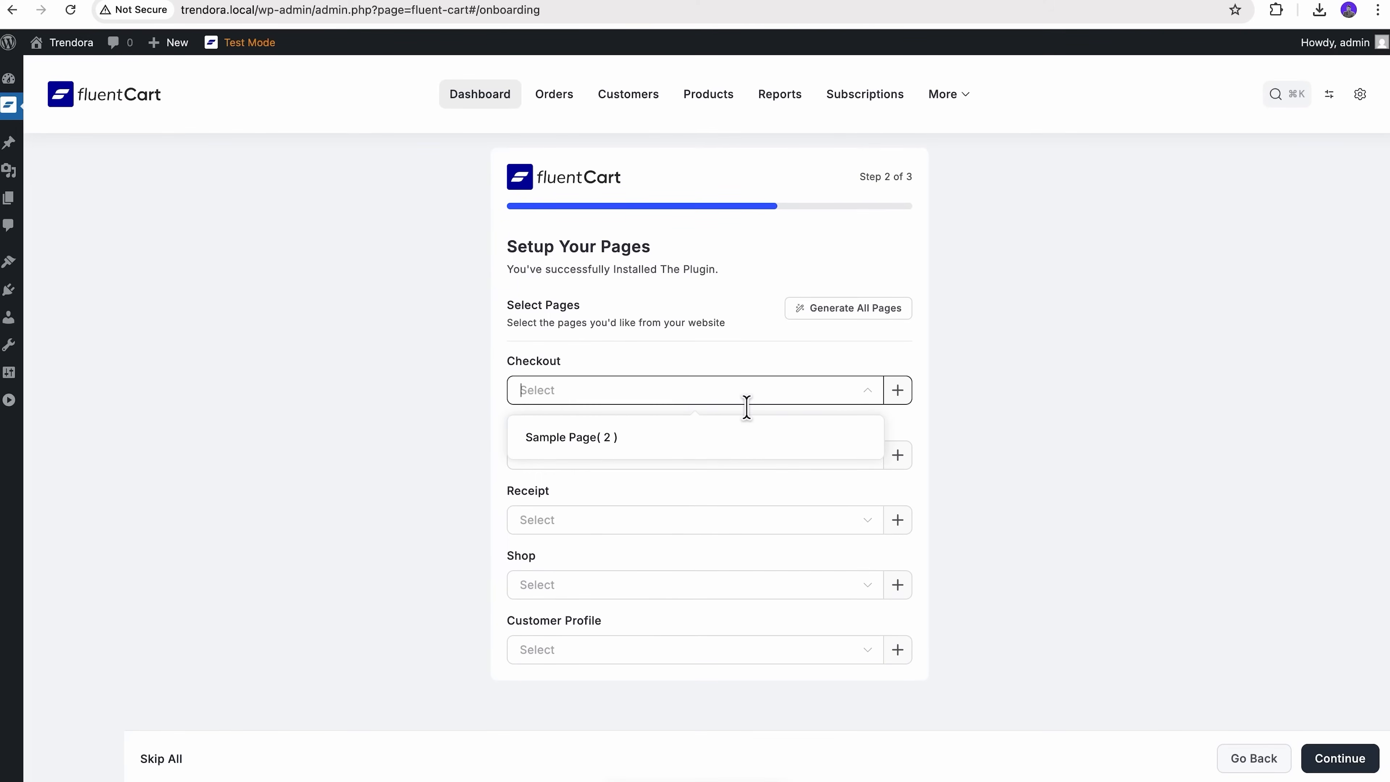
left_click(837, 317)
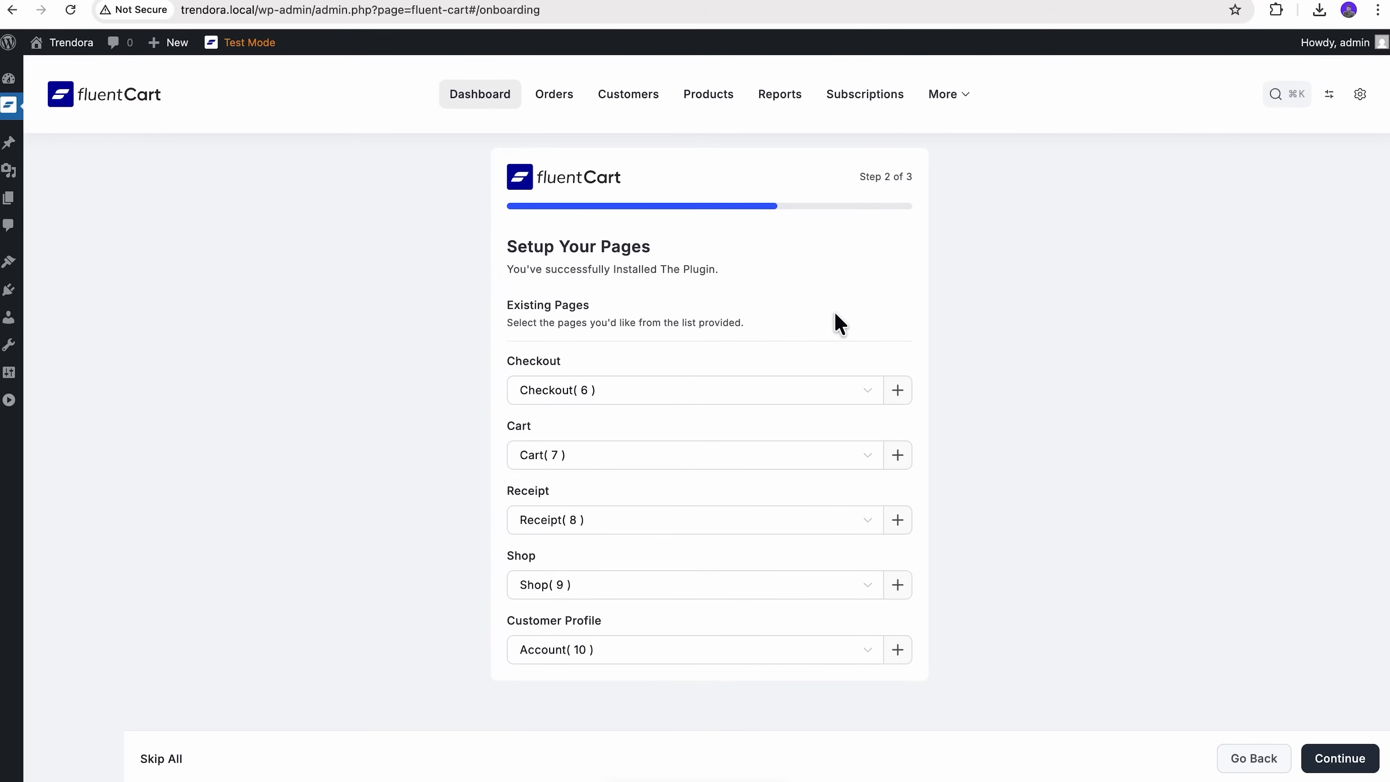
left_click(1342, 759)
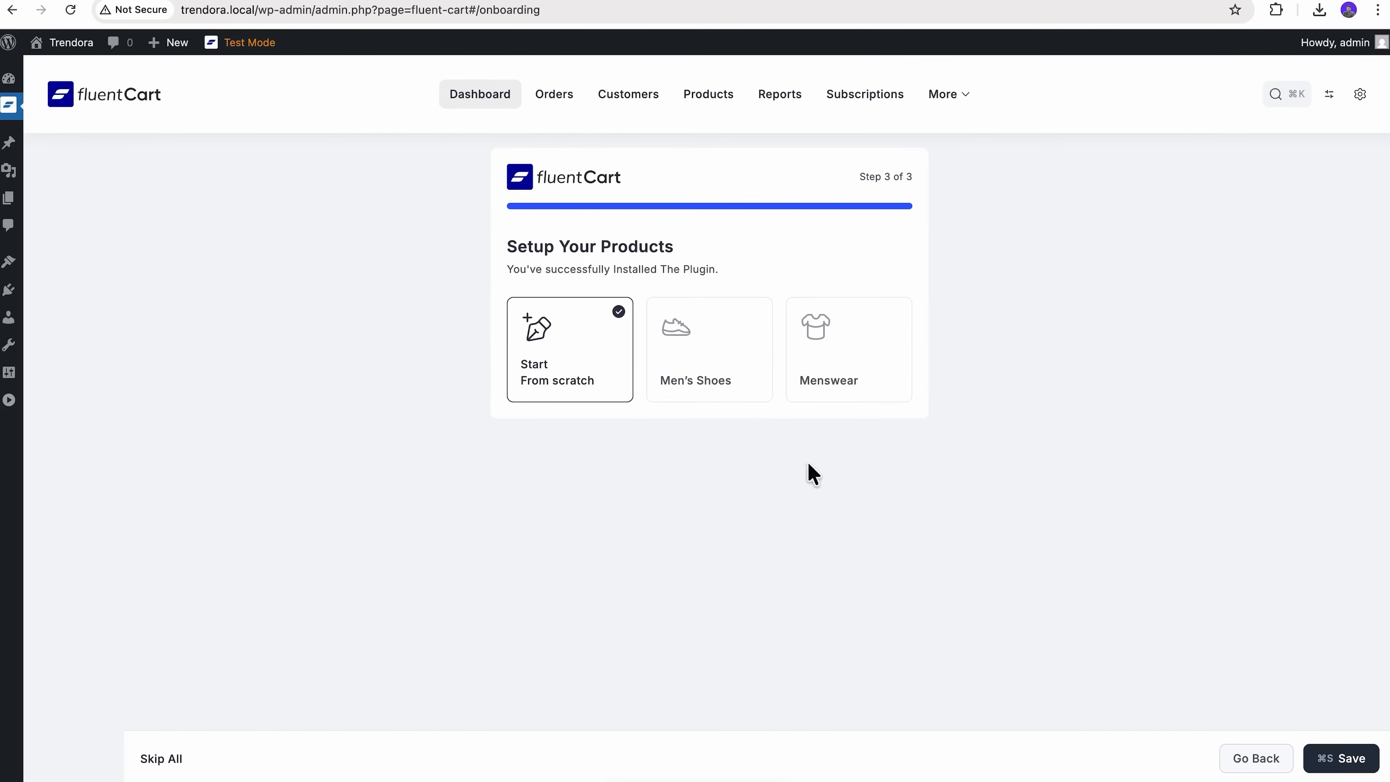
left_click(1326, 760)
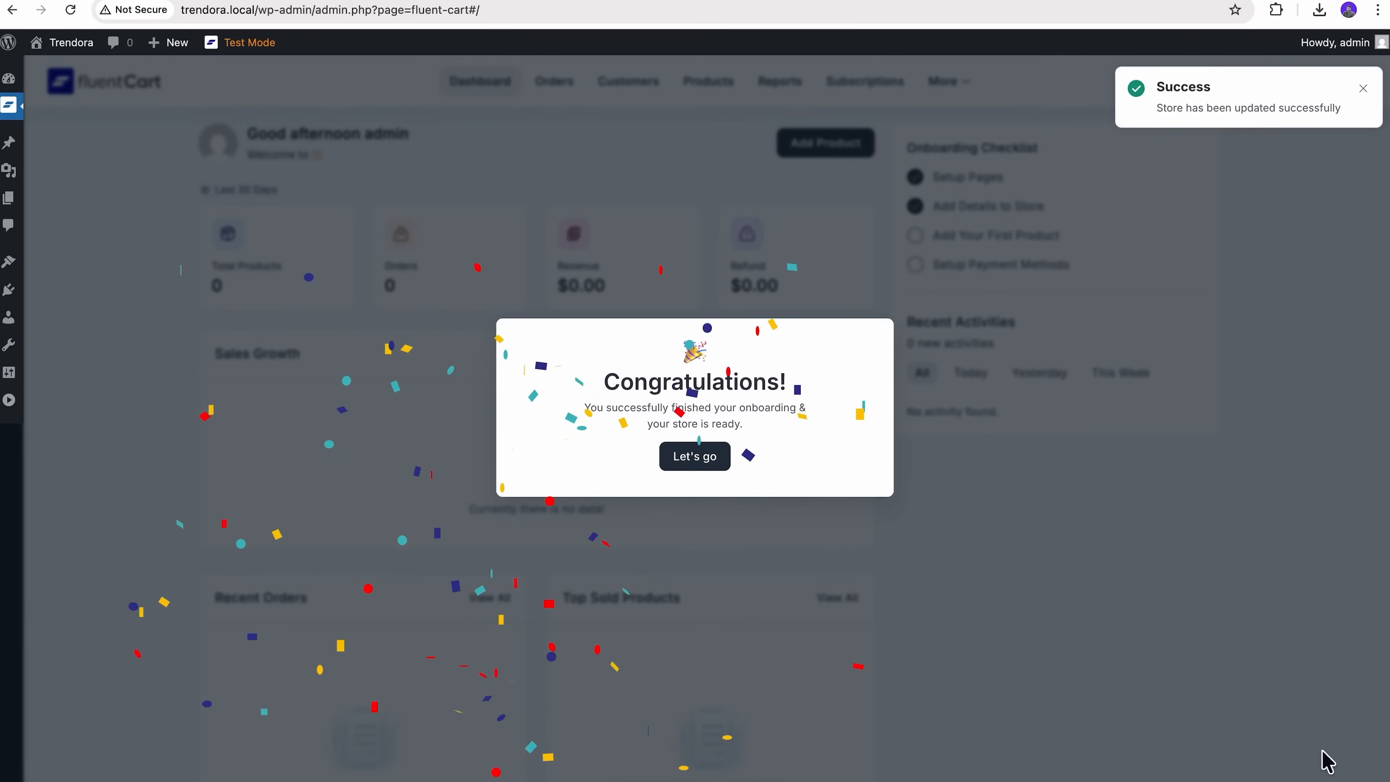
left_click(694, 465)
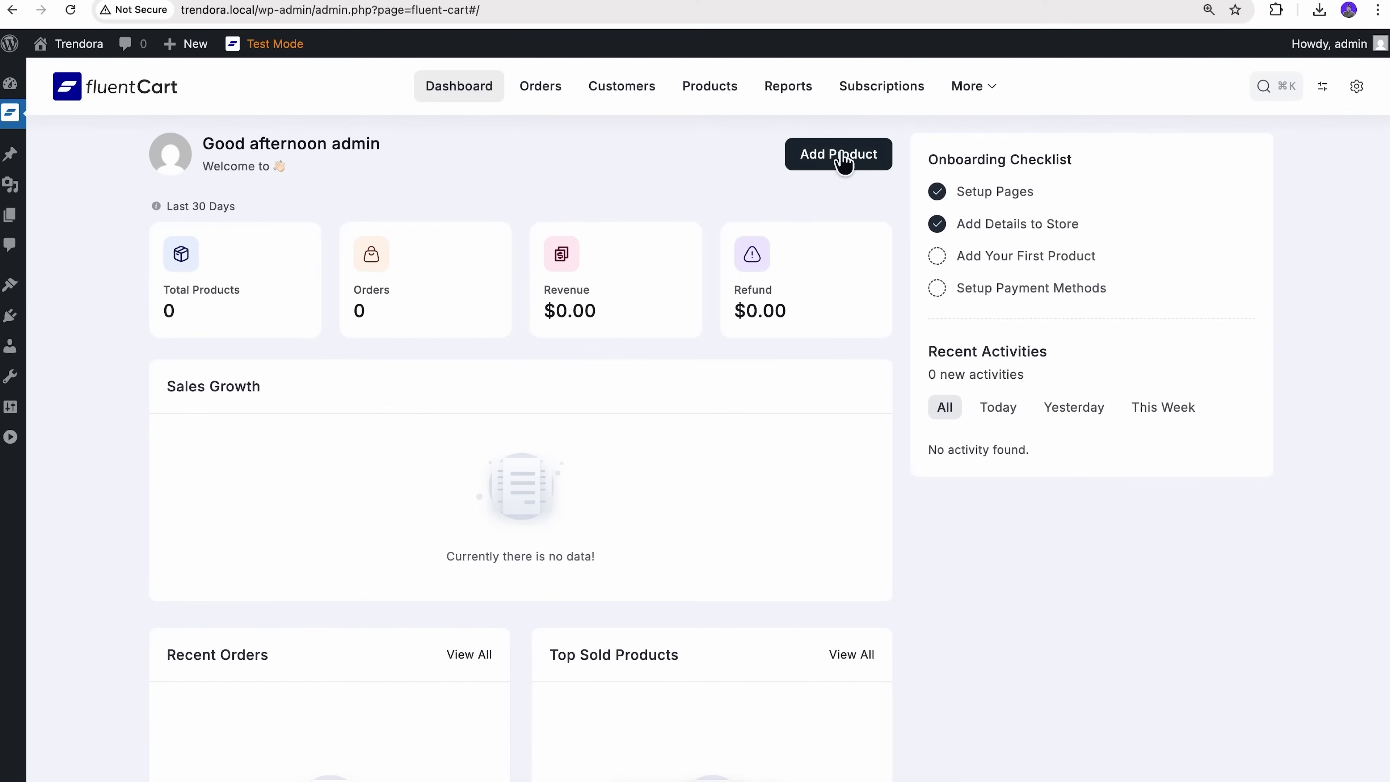
Step: Add a new physical product titled "Luxury Essence Perfume"
left_click(836, 156)
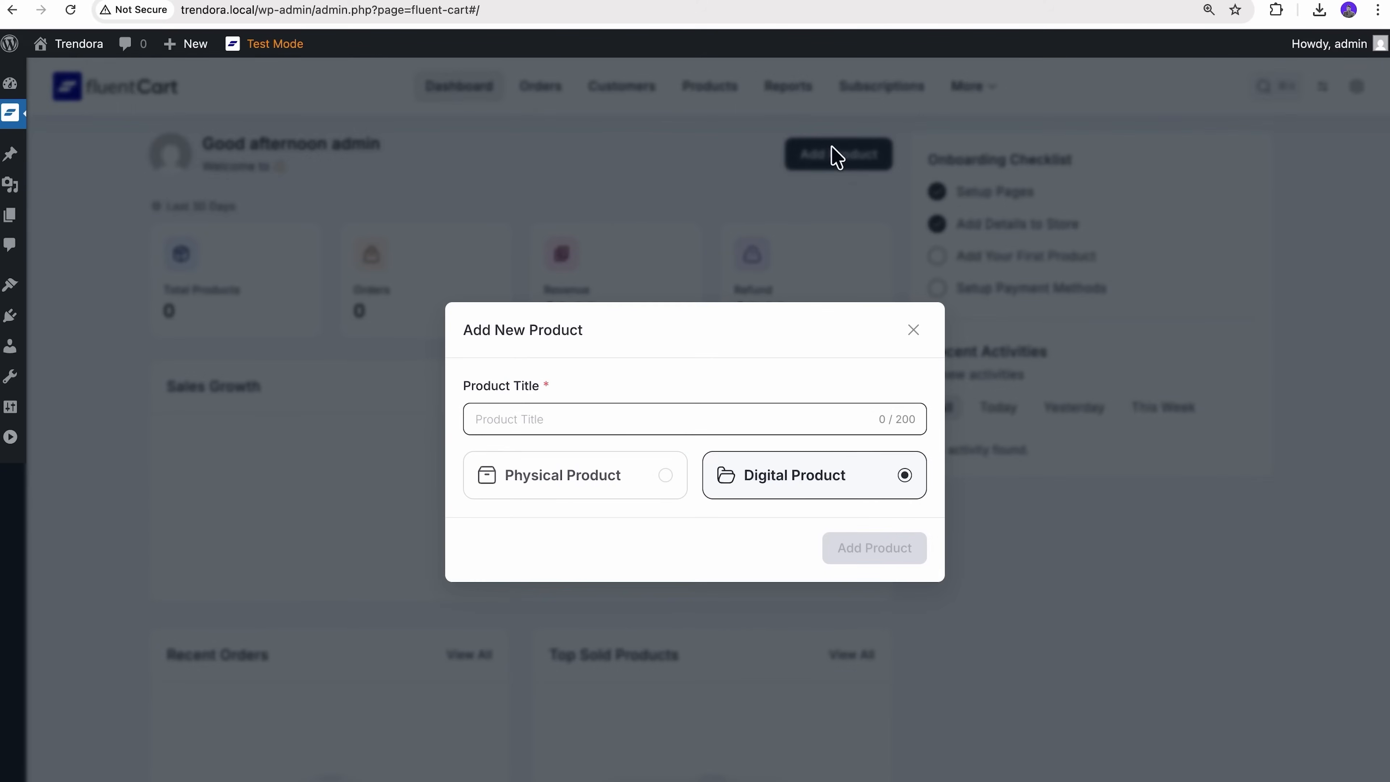
left_click(607, 485)
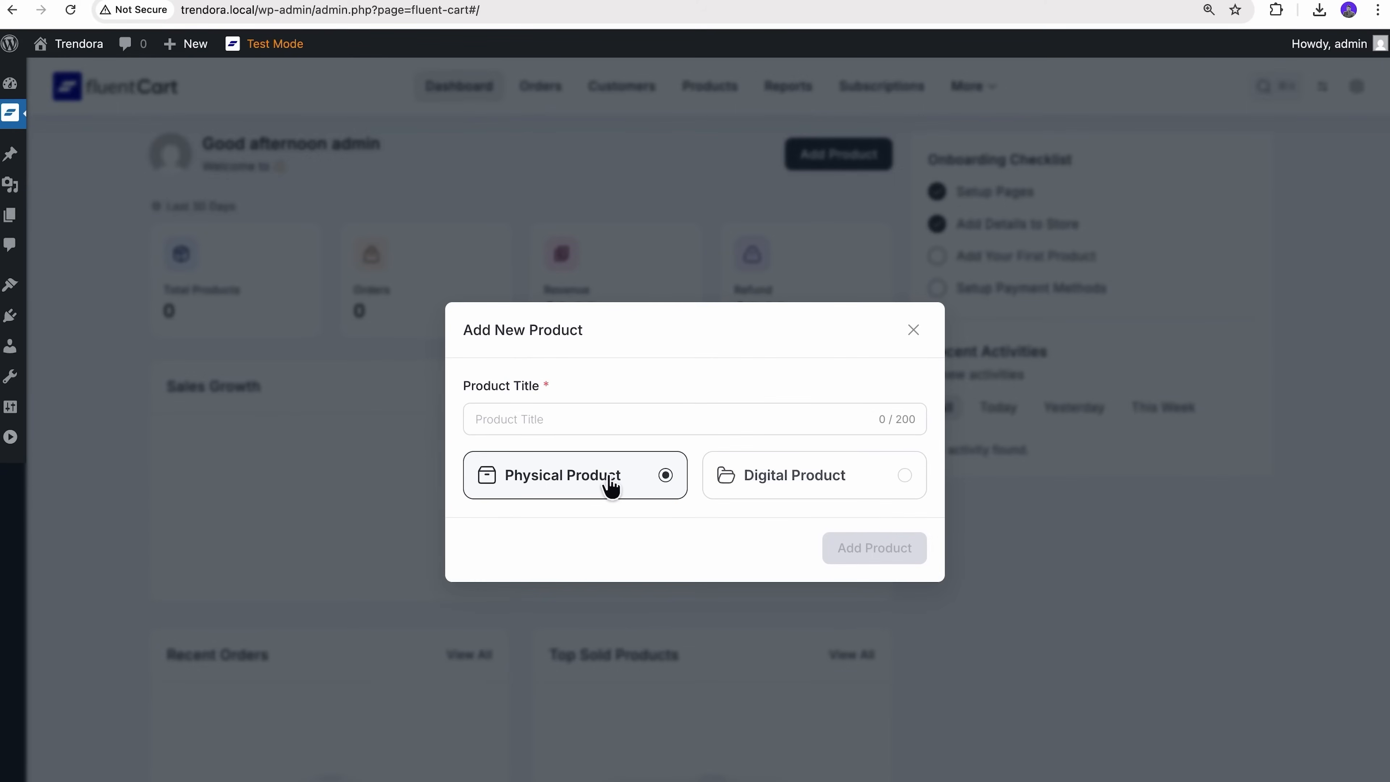
left_click(769, 492)
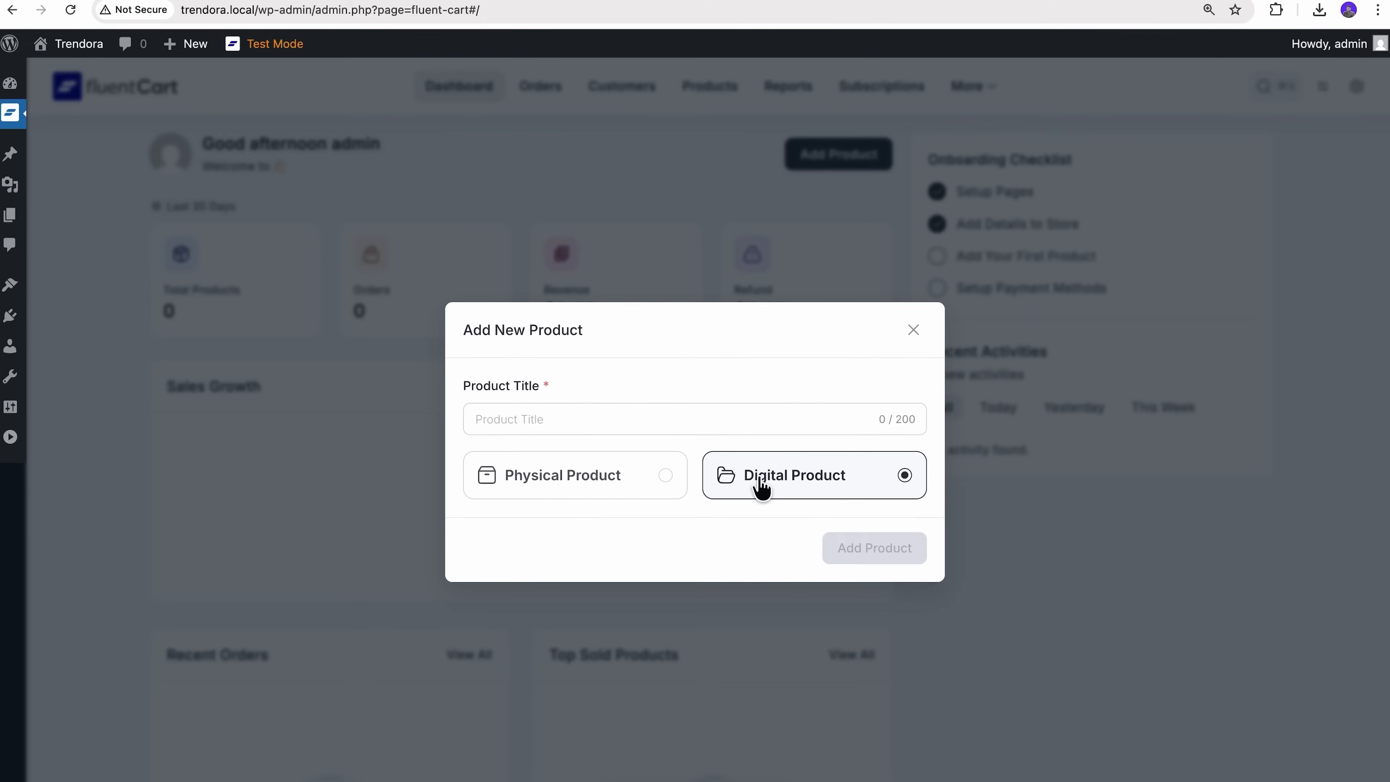
left_click(679, 493)
left_click(595, 429)
type("Luxury Essence Perfume")
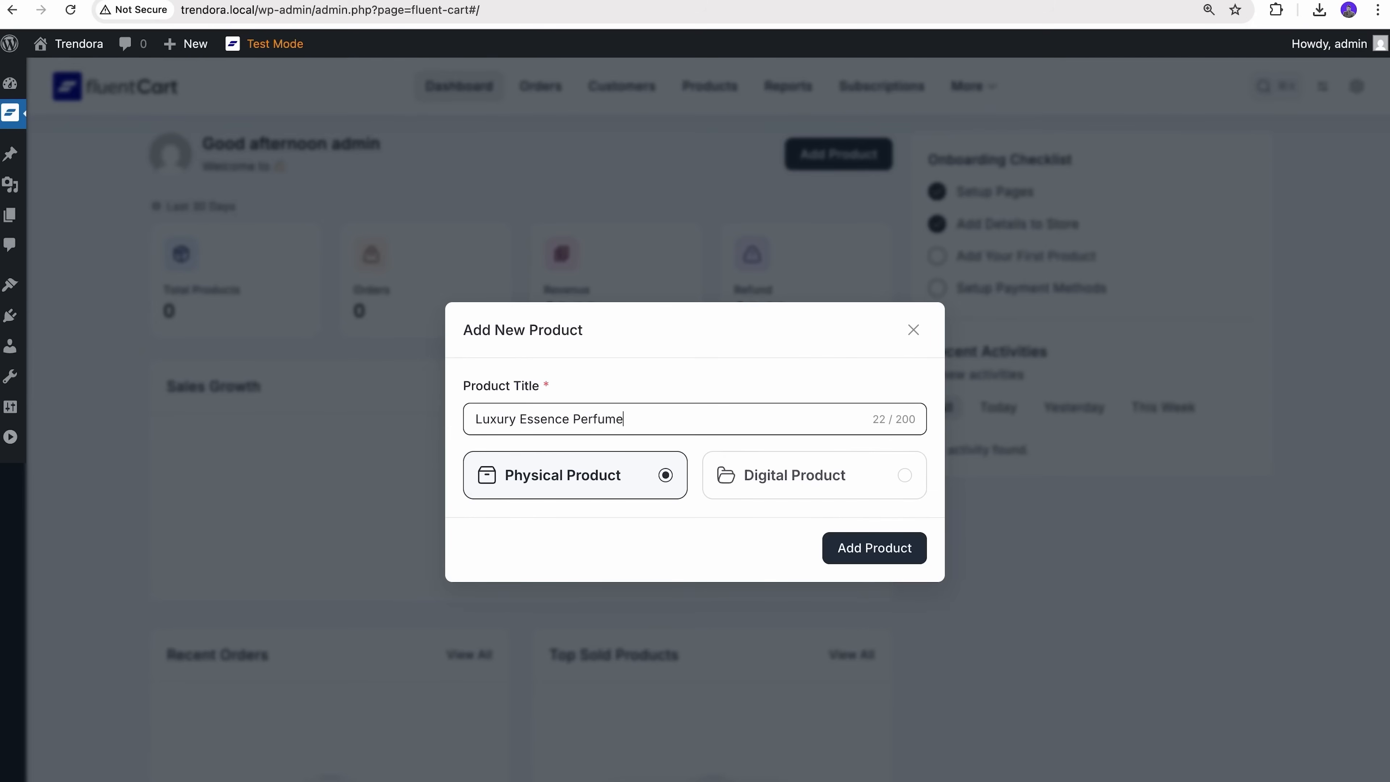
left_click(854, 549)
Step: Fill in the short description "Trendora helps you discover trending fashion, lifestyle products, and digital services." and a long description of Trendora's affiliate platform
left_click(328, 456)
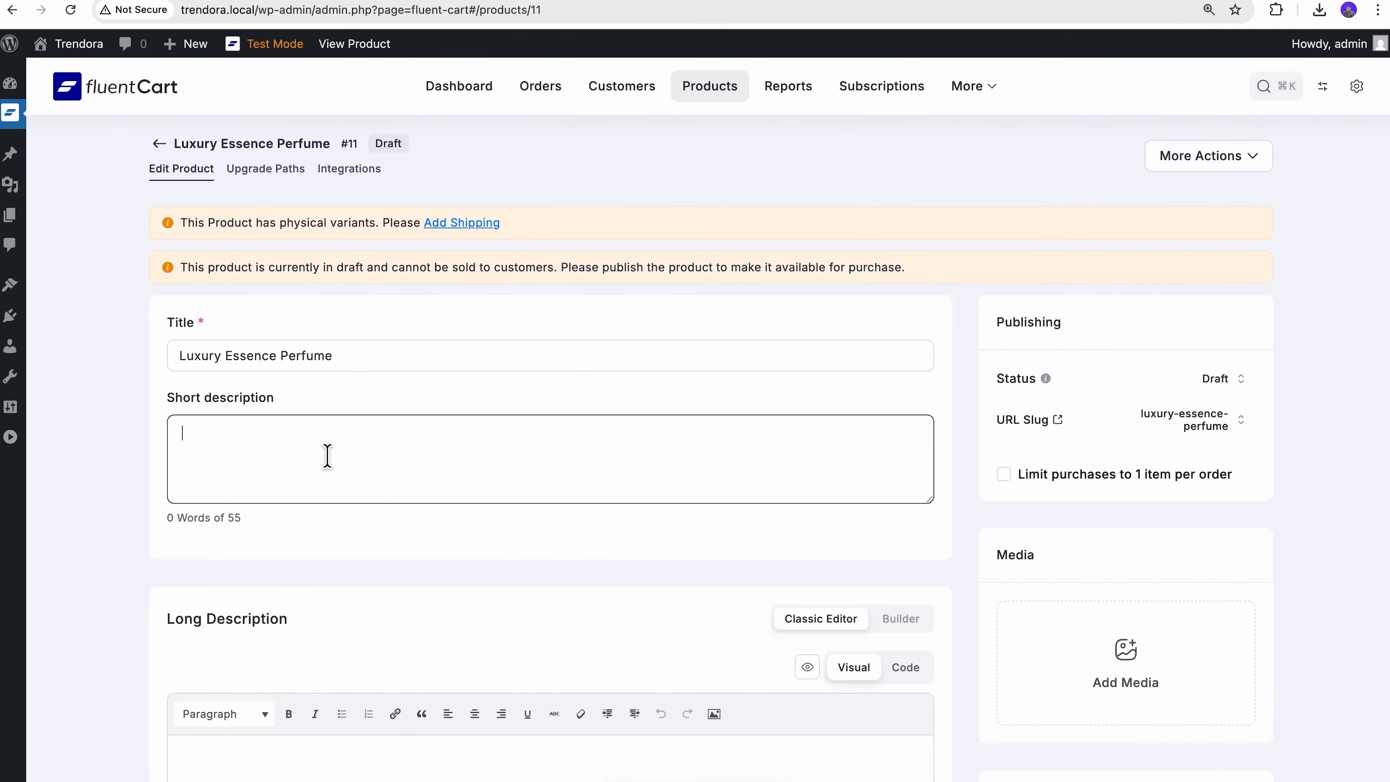
type("Trendora helps you discover trending fashion, lifestyle products, and digital services.")
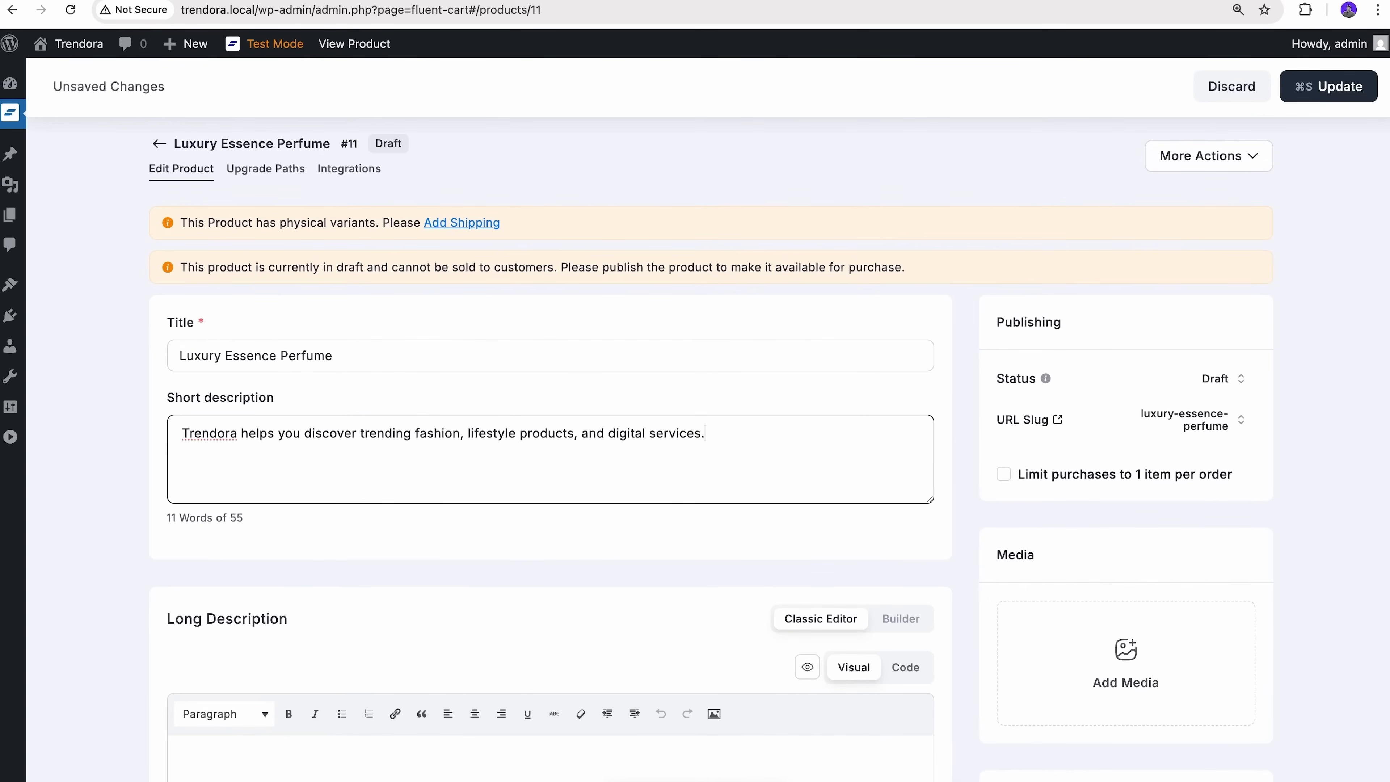
scroll(282, 624, "down", 5)
left_click(278, 595)
type("Trendora is built for trend-conscious shoppers who value quality and convenience. Our affiliate platform highlights fashionable clothing, footwear, perfumes, and essential digital subscriptions from top brands. We focus on trends, usability, and value — making Trendora the go-to destination for modern shopping inspiration.")
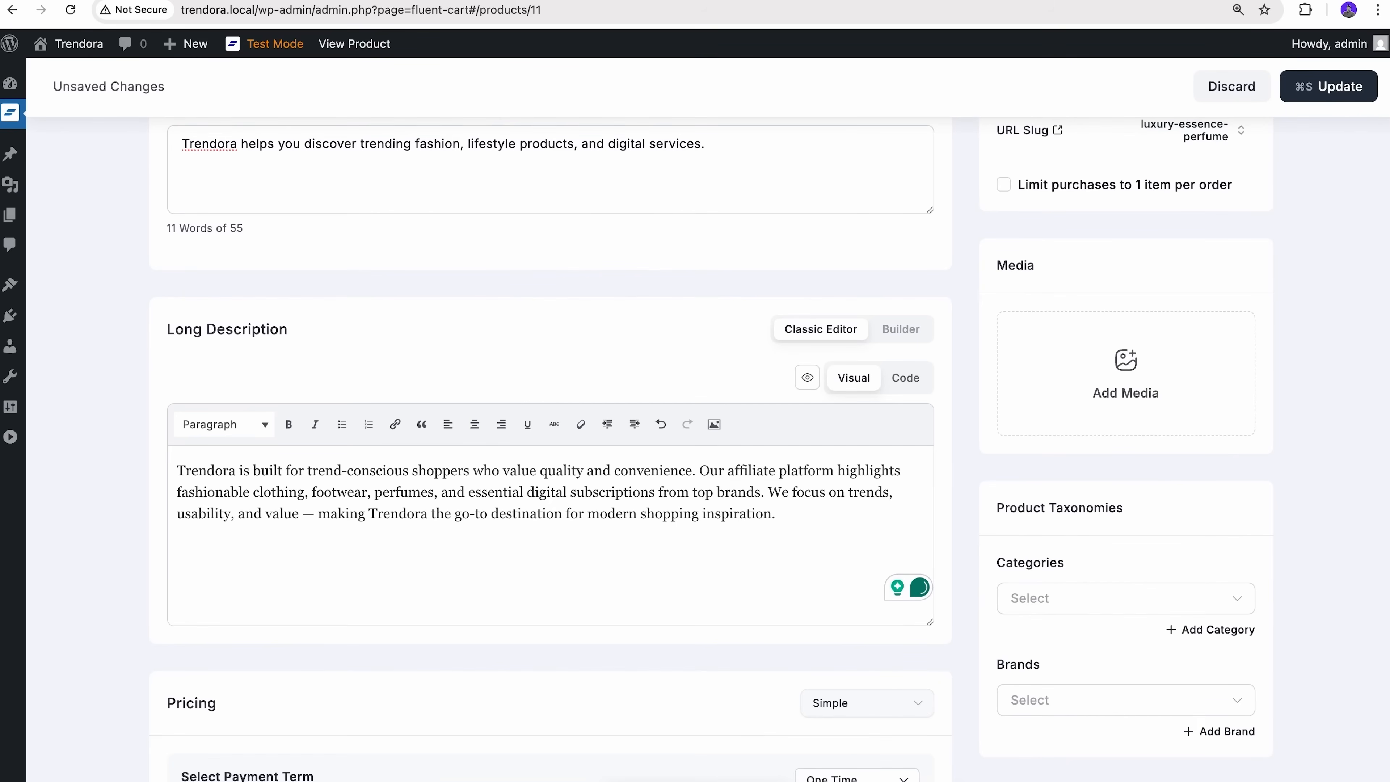
Step: Upload the golden perfume bottle image from the Assets folder as the product's media
left_click(1095, 396)
left_click(454, 156)
double_click(454, 159)
left_click(1314, 739)
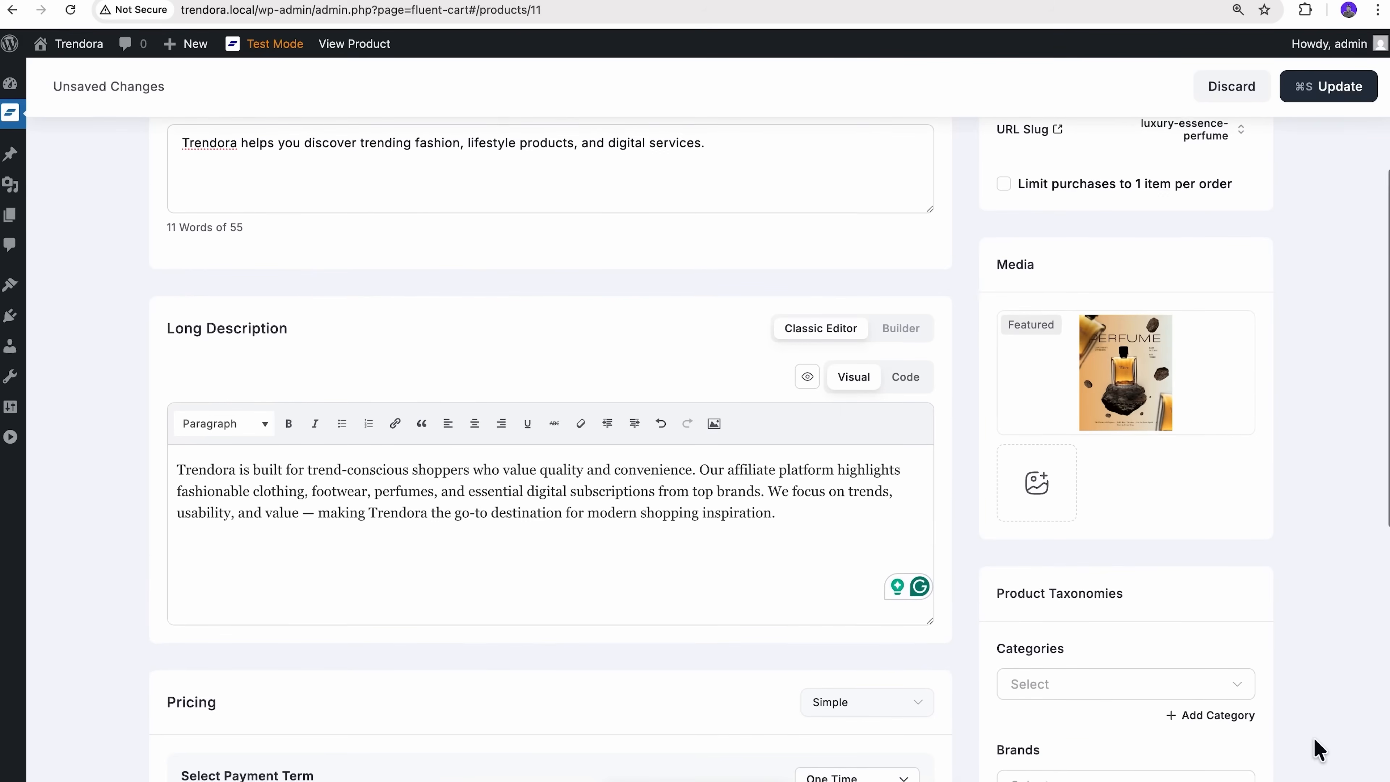
Step: Add the category "Men’s Designer Fragrance" and the brand "Perfume" to the product
scroll(1317, 748, "down", 5)
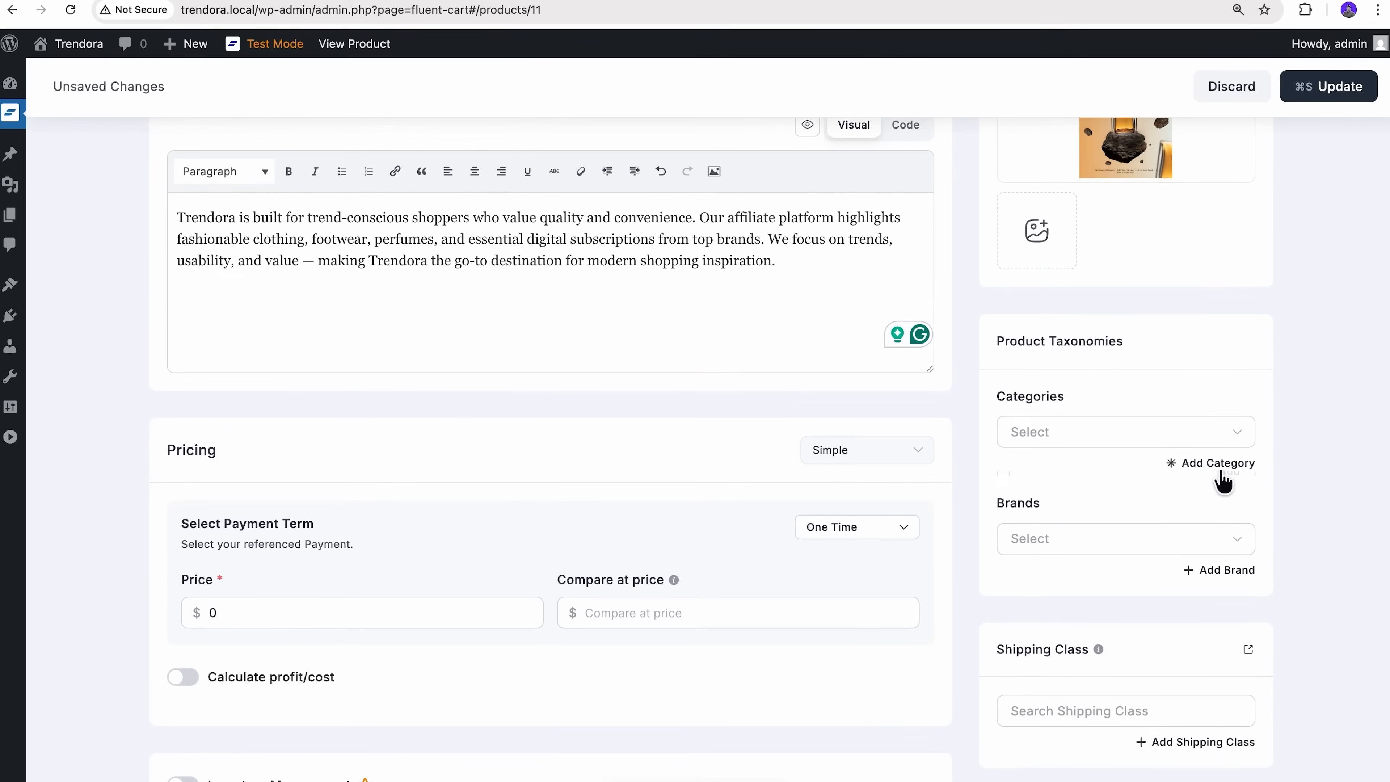
left_click(1211, 462)
type("Men’s Designer Fragrance")
left_click(1236, 510)
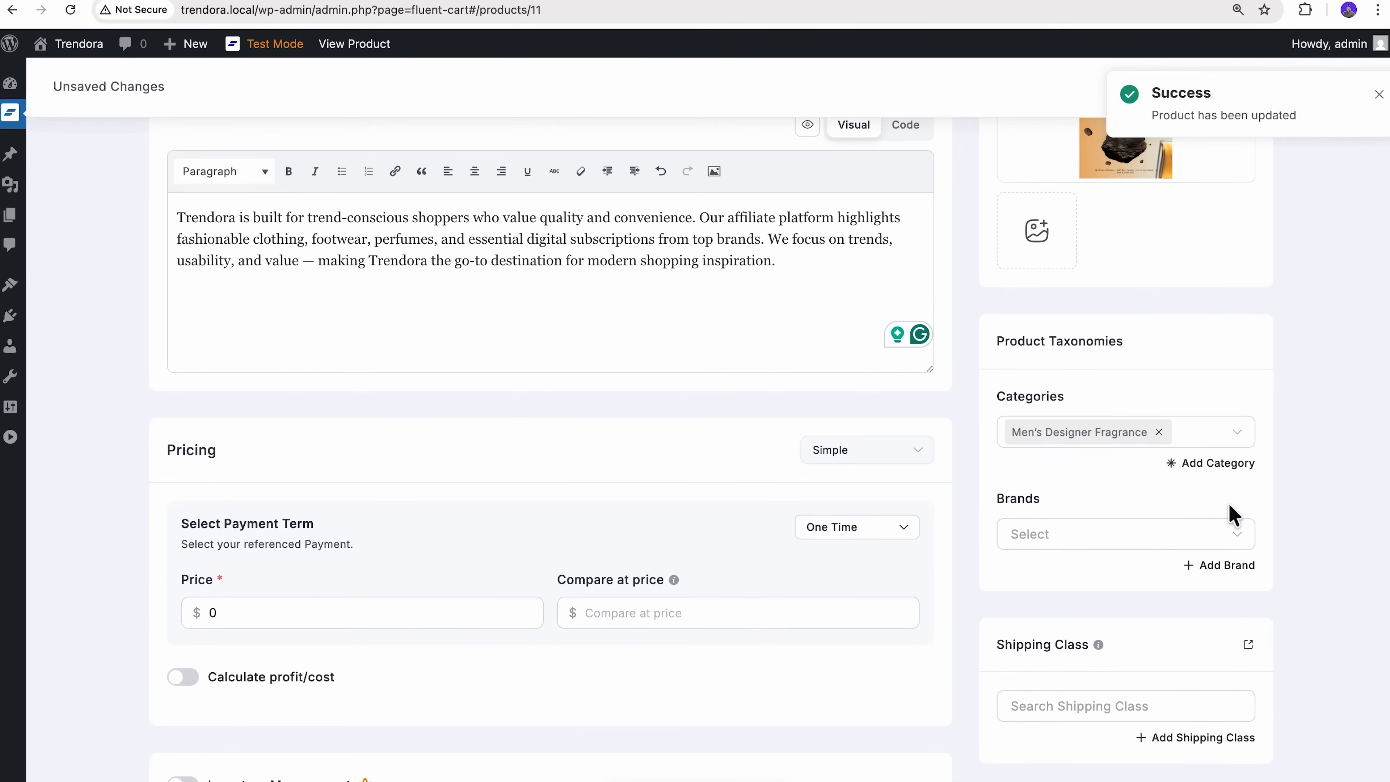
left_click(1238, 568)
type("Perfume")
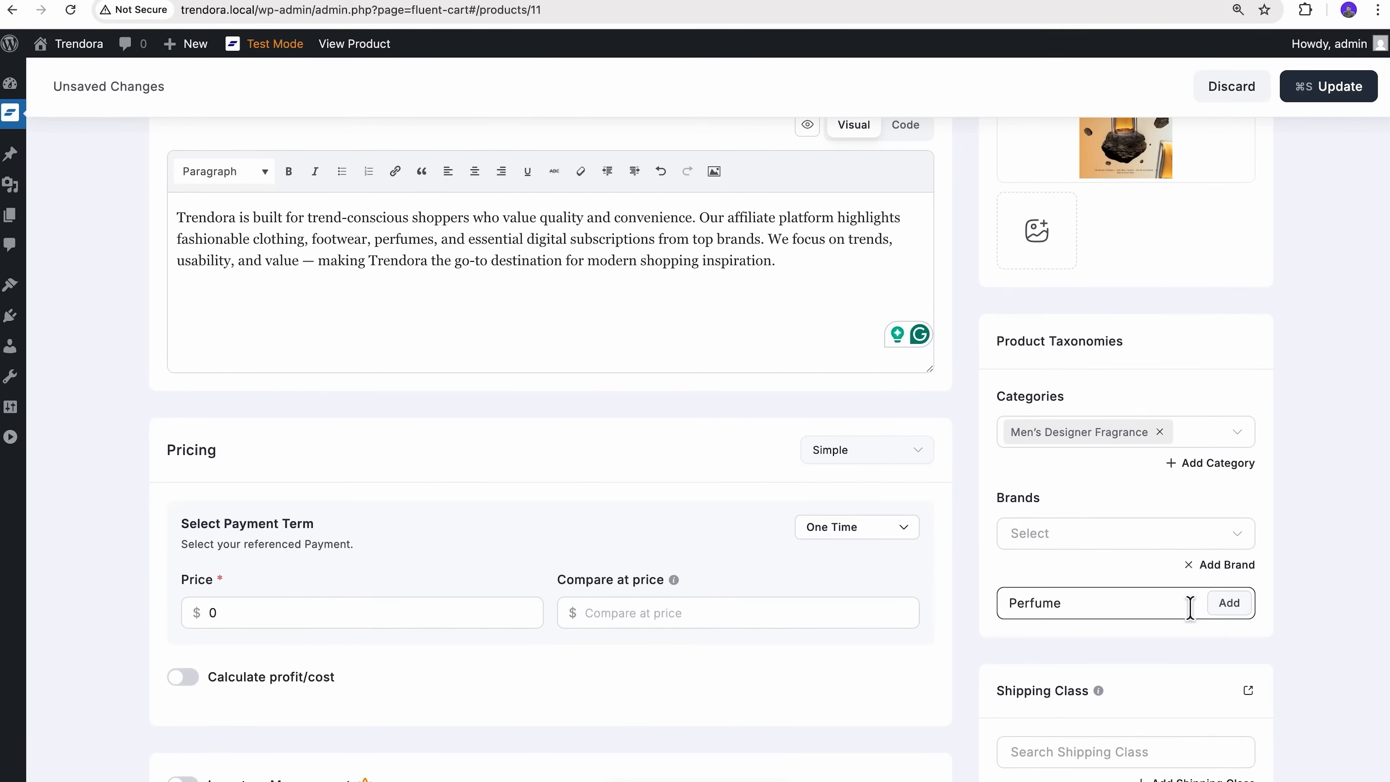
left_click(1229, 603)
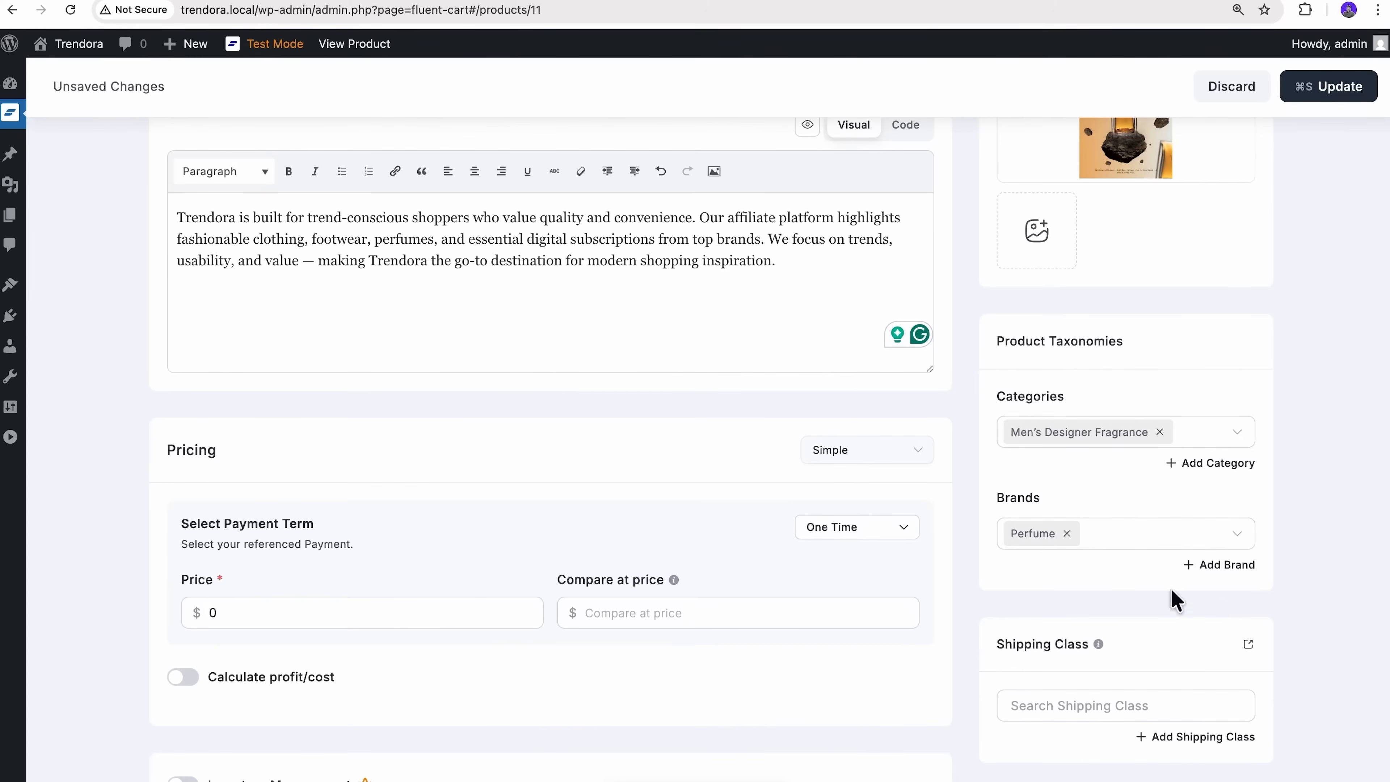
Step: Switch the pricing to Simple Variations and retitle the first variation "Luxury Essence Perfume 50ml Pack"
left_click(883, 459)
left_click(887, 530)
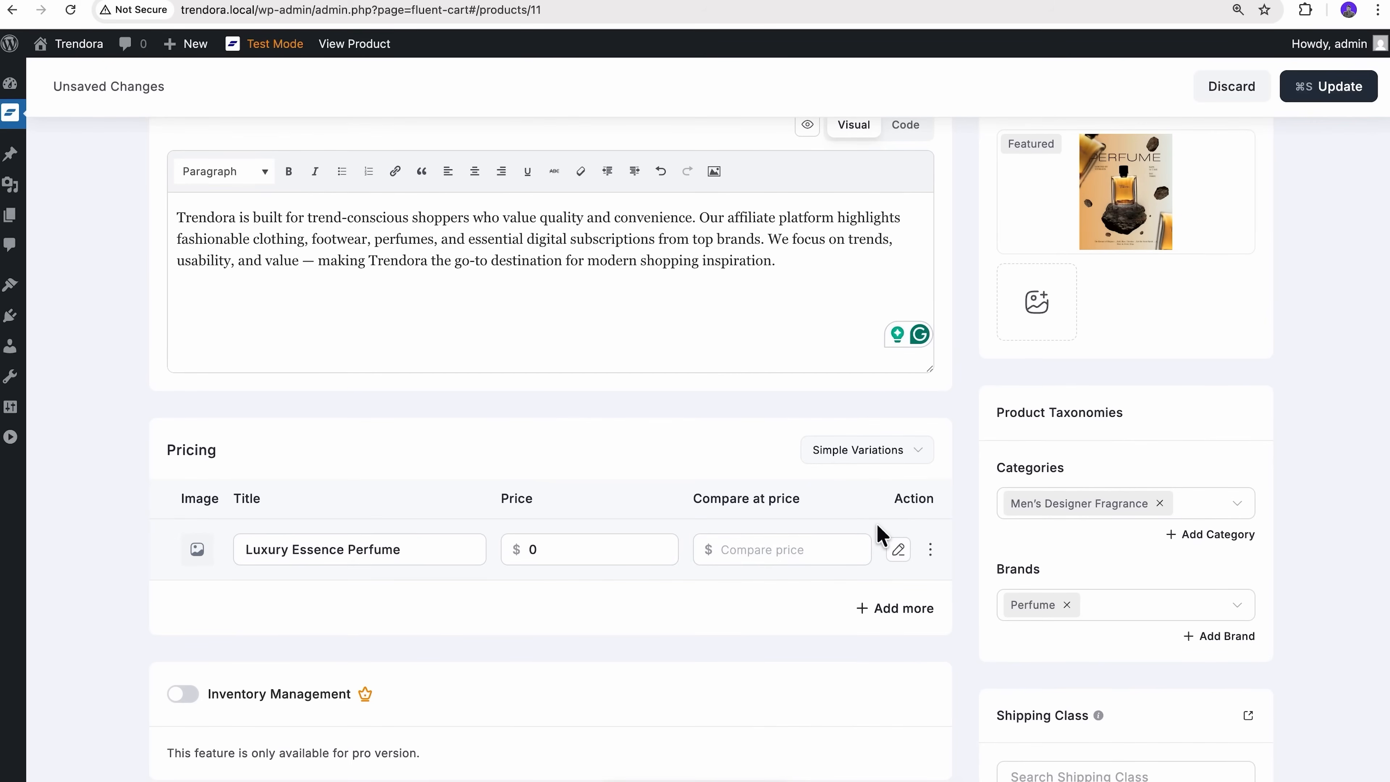
scroll(882, 534, "down", 3)
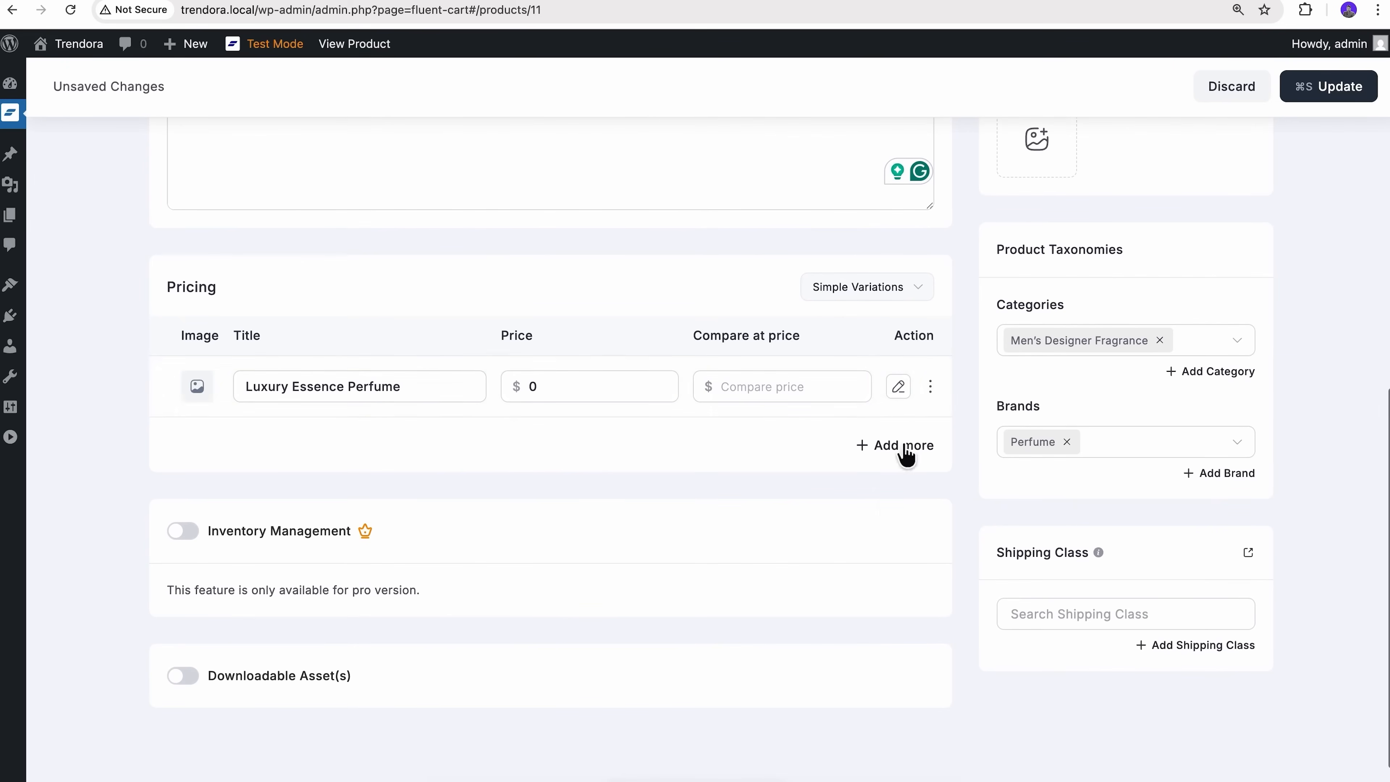
left_click(899, 393)
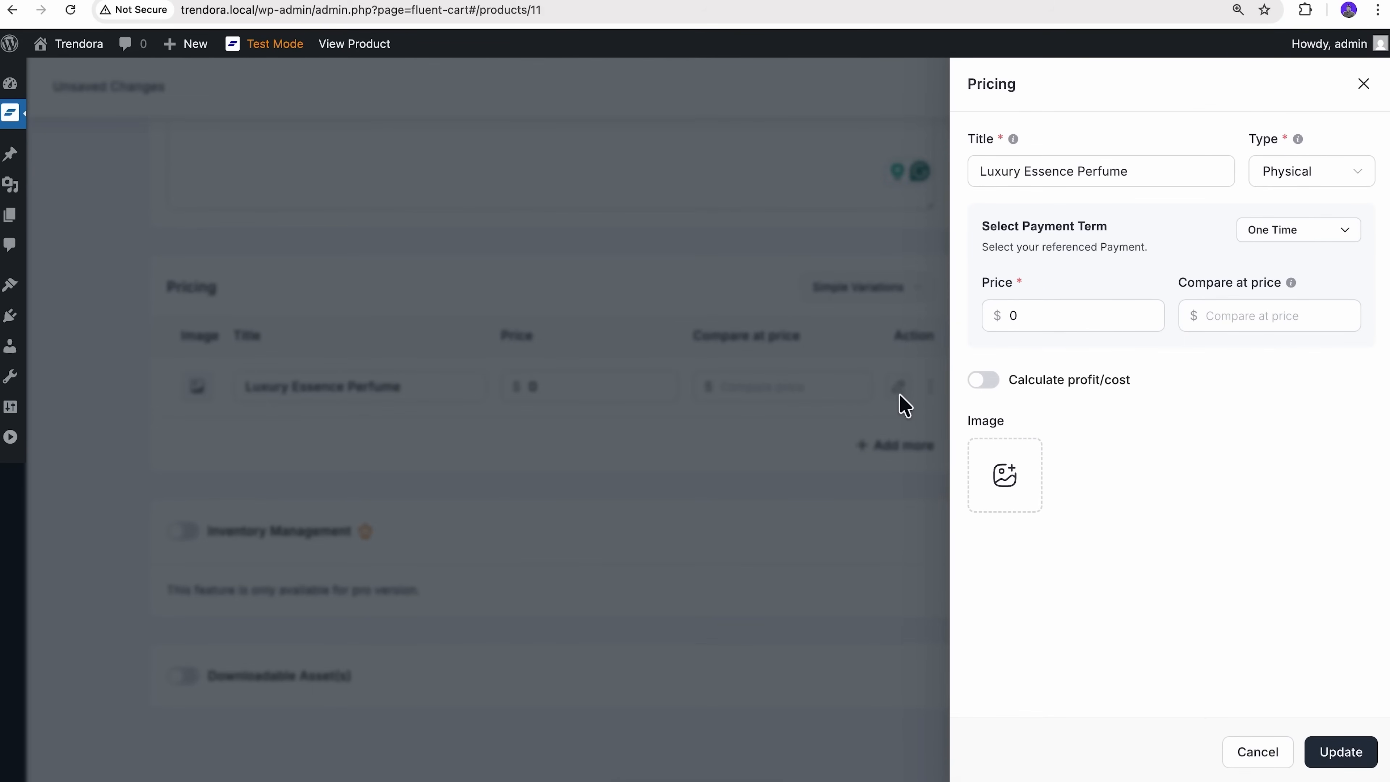
triple_click(1165, 183)
key("BackSpace")
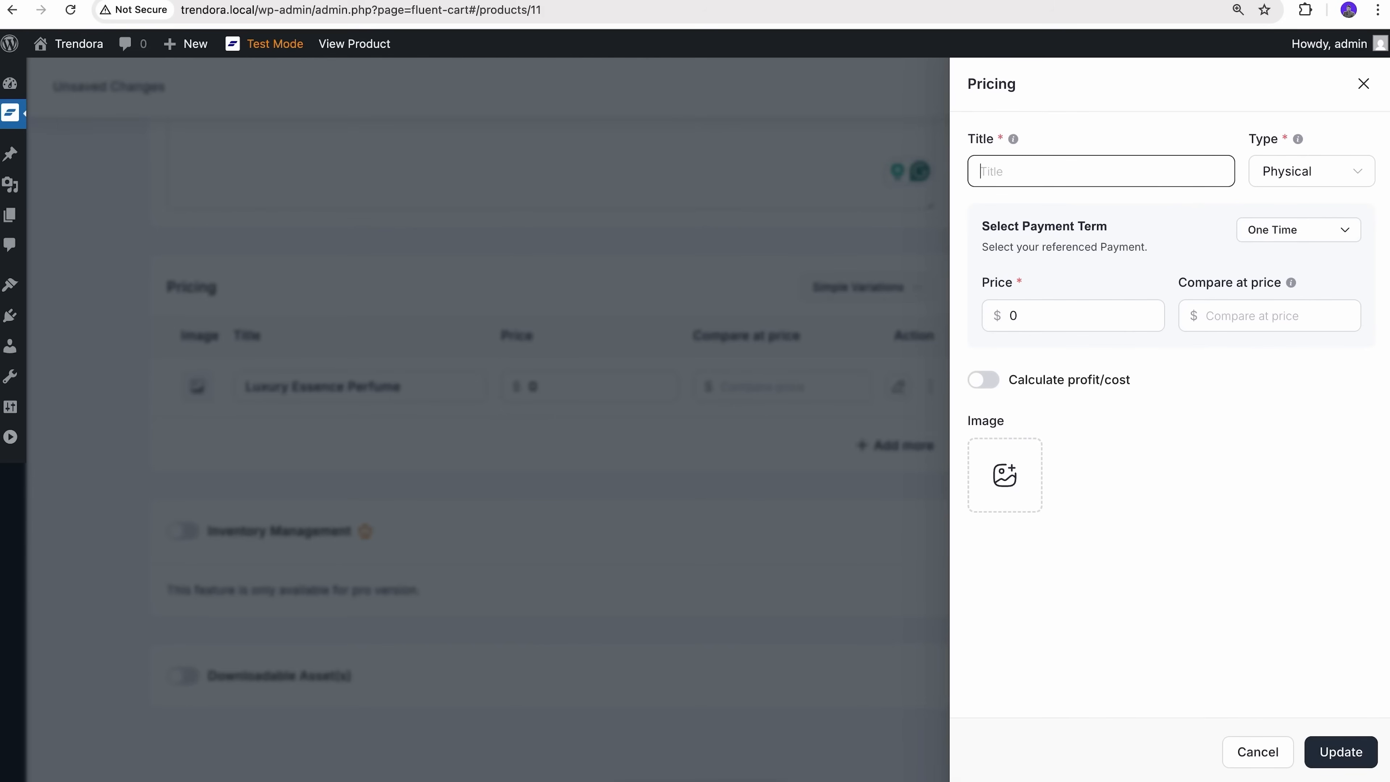
type("Luxury Essence Perfume 50ml Pack")
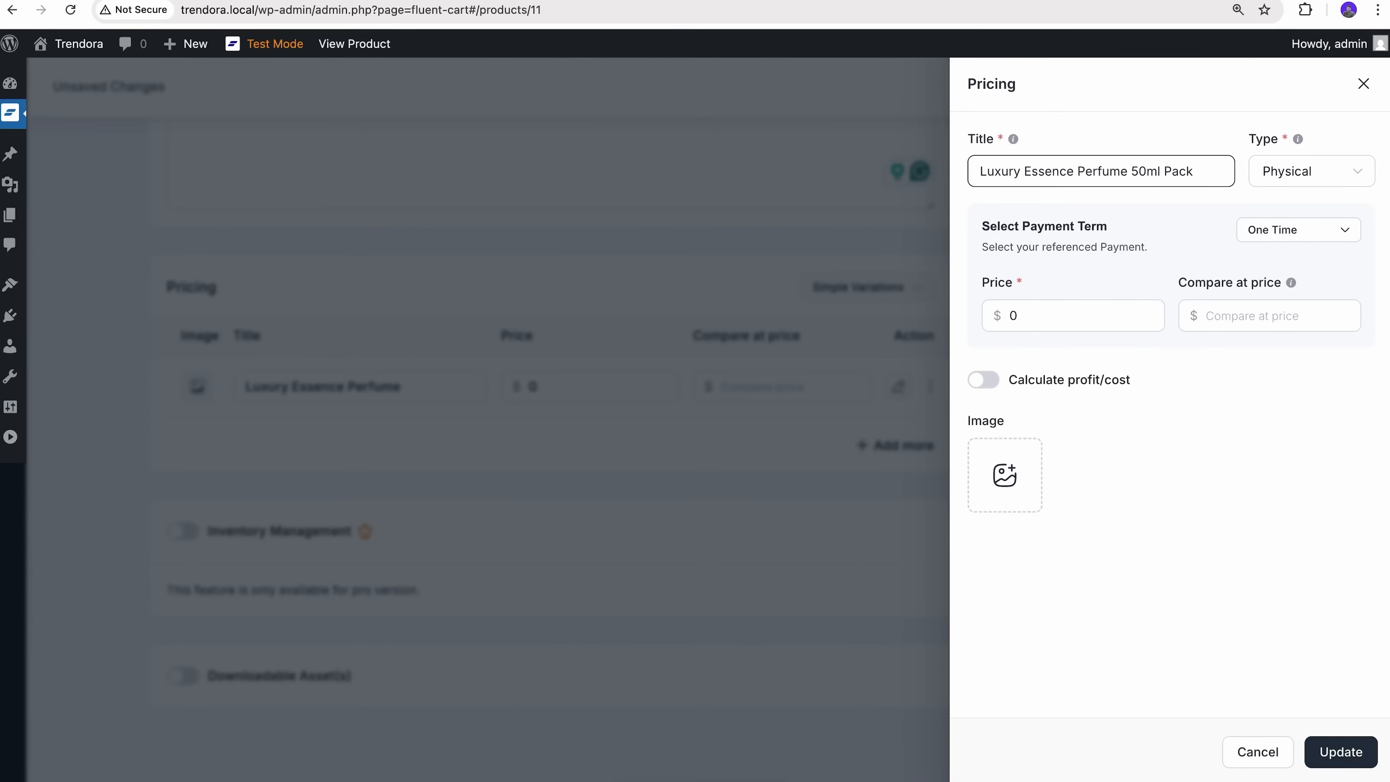
Step: Set the 50ml variation's price to $32.49 and compare-at price to $35.99, and enable profit calculation with a cost per item of $22.45
left_click(1100, 317)
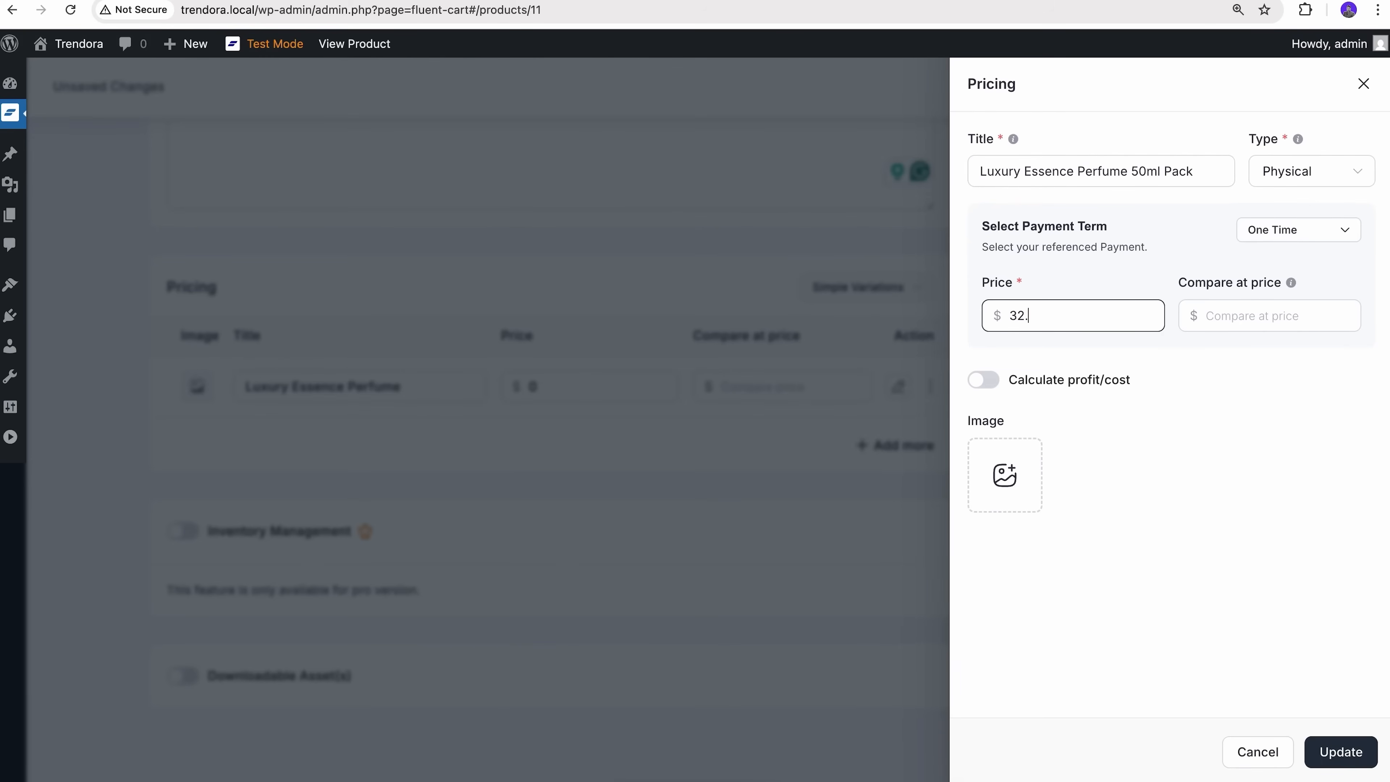
left_click(1230, 316)
type("35.99")
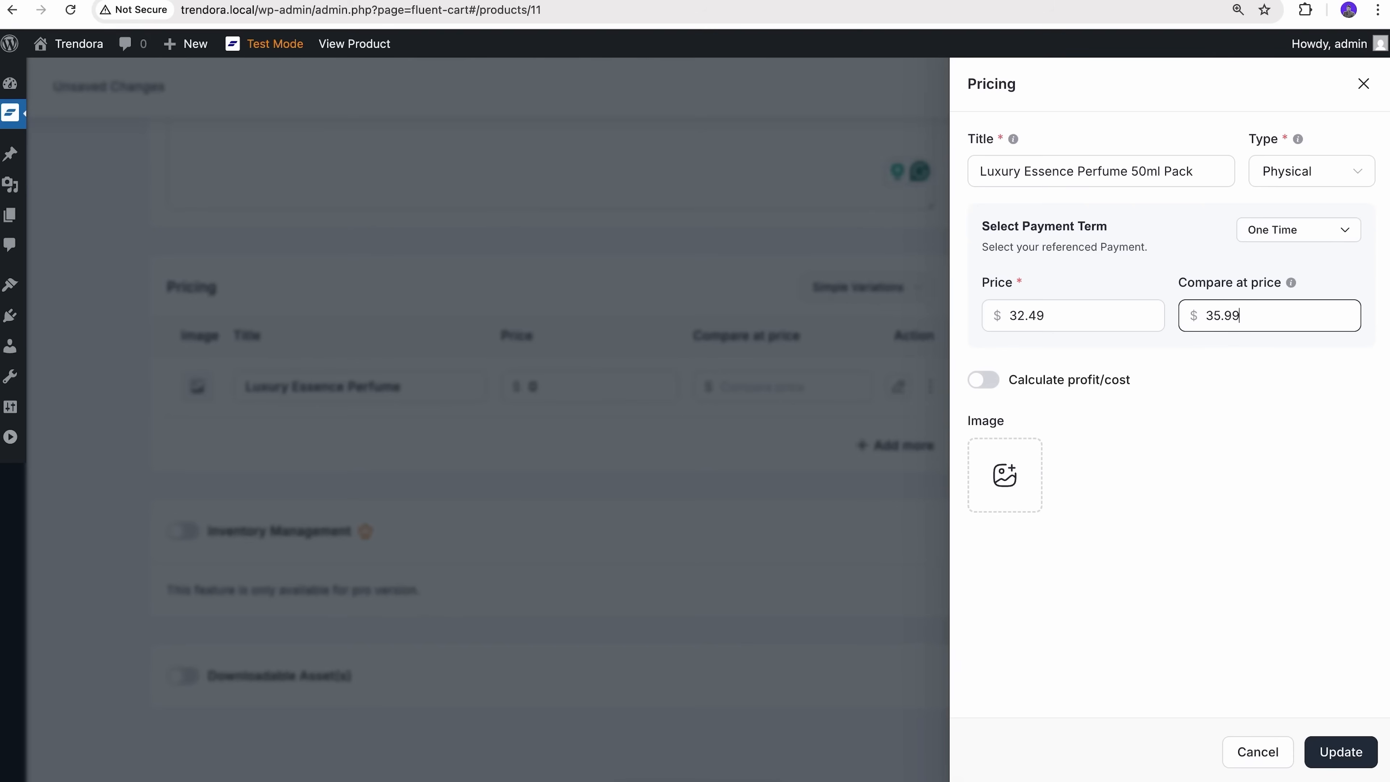
left_click(993, 384)
left_click(1024, 453)
key("BackSpace")
type("22.45")
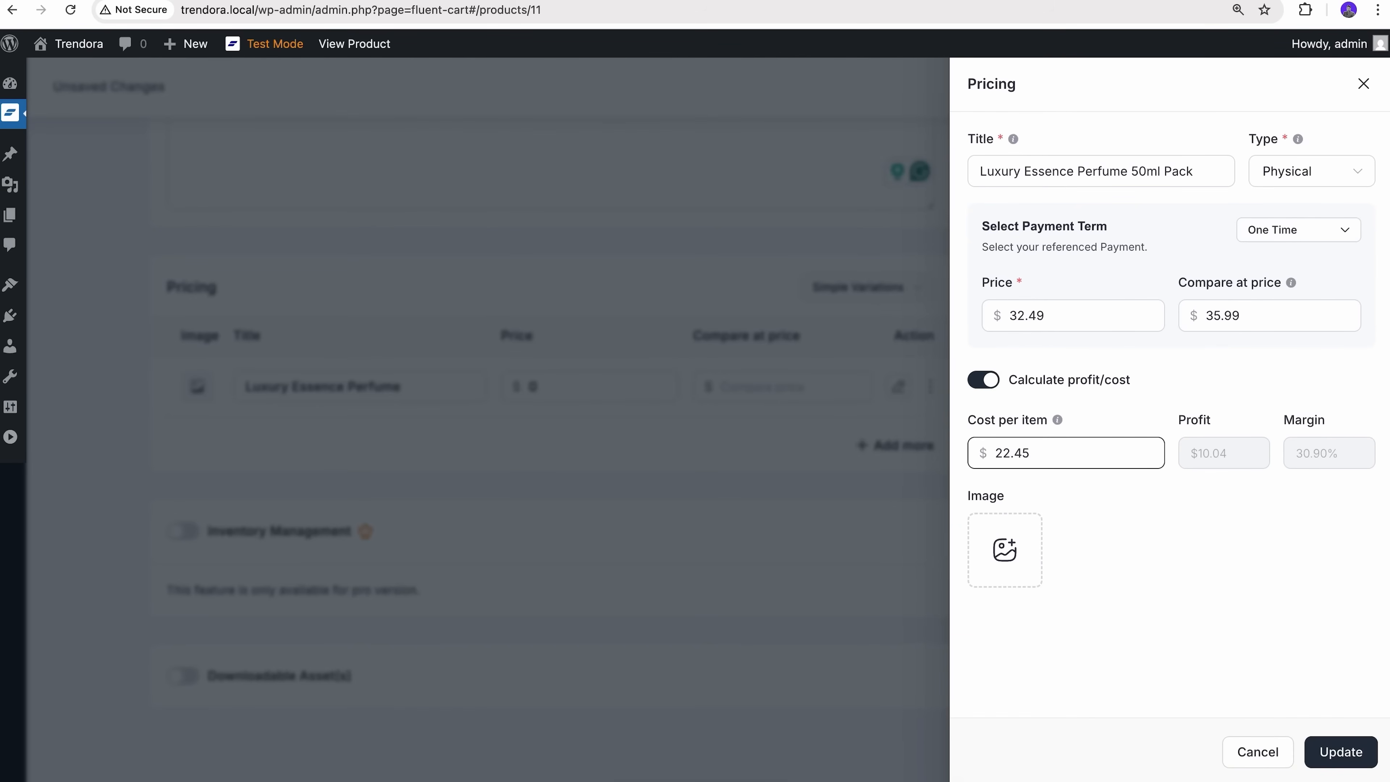
Step: Upload the dark red perfume image from the Assets folder as the variation's image and save the variation's pricing
left_click(1042, 493)
left_click(1008, 553)
left_click(82, 122)
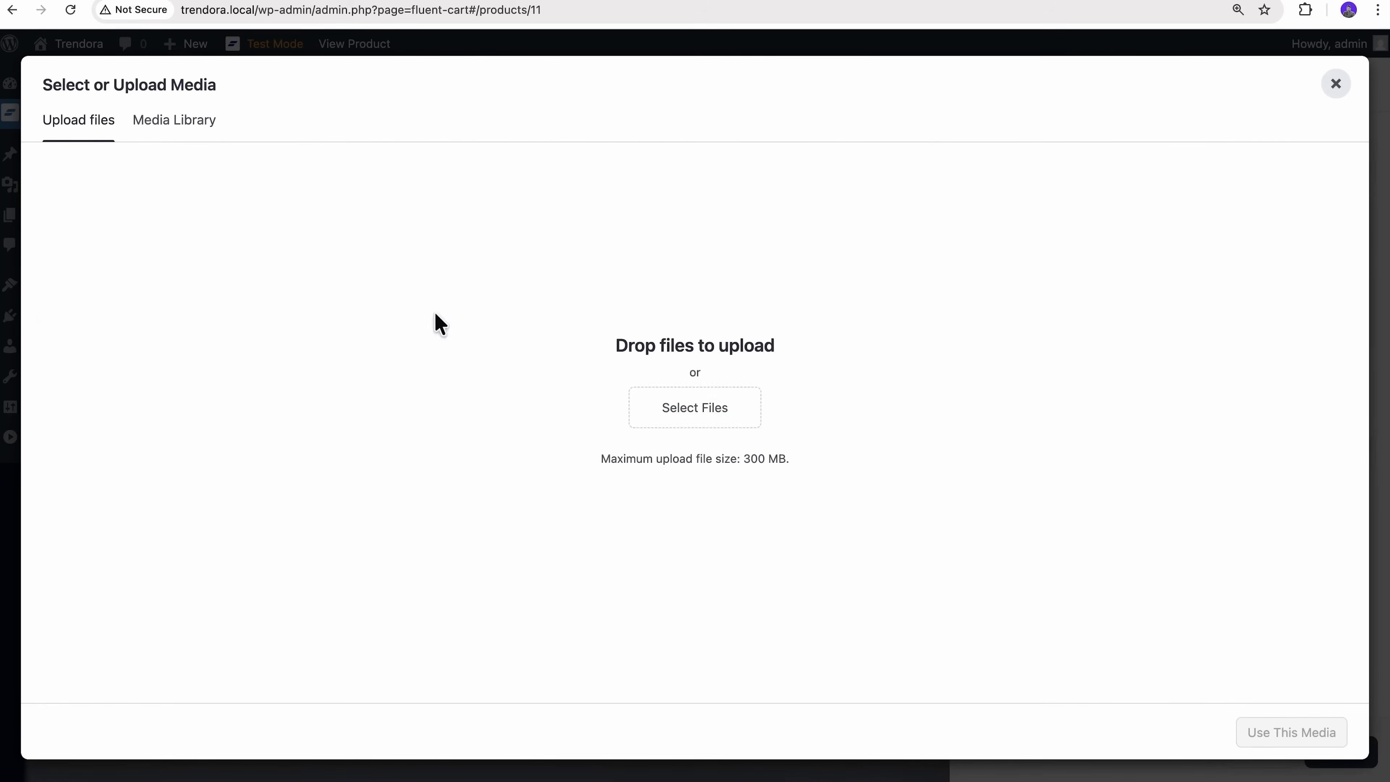
left_click(643, 416)
left_click(361, 145)
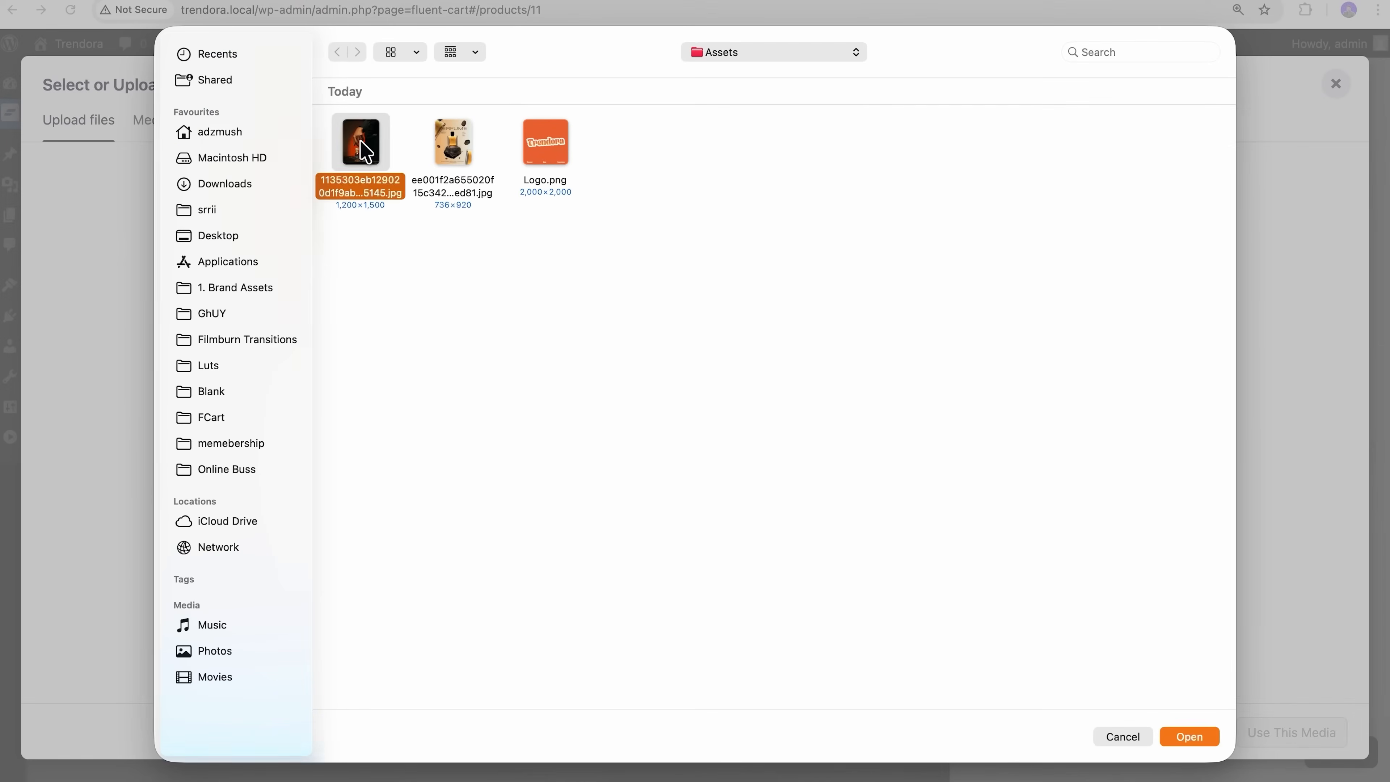
double_click(366, 153)
left_click(1268, 734)
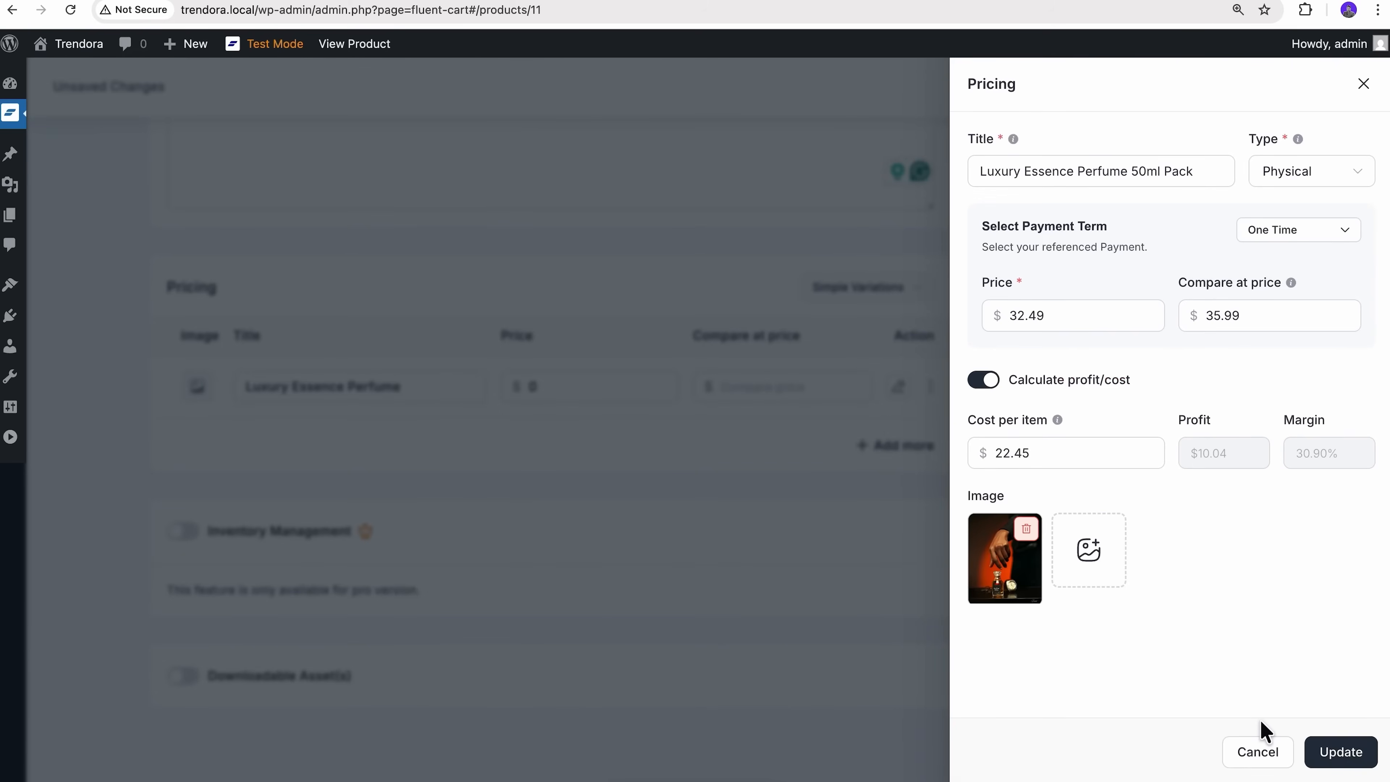
left_click(1340, 756)
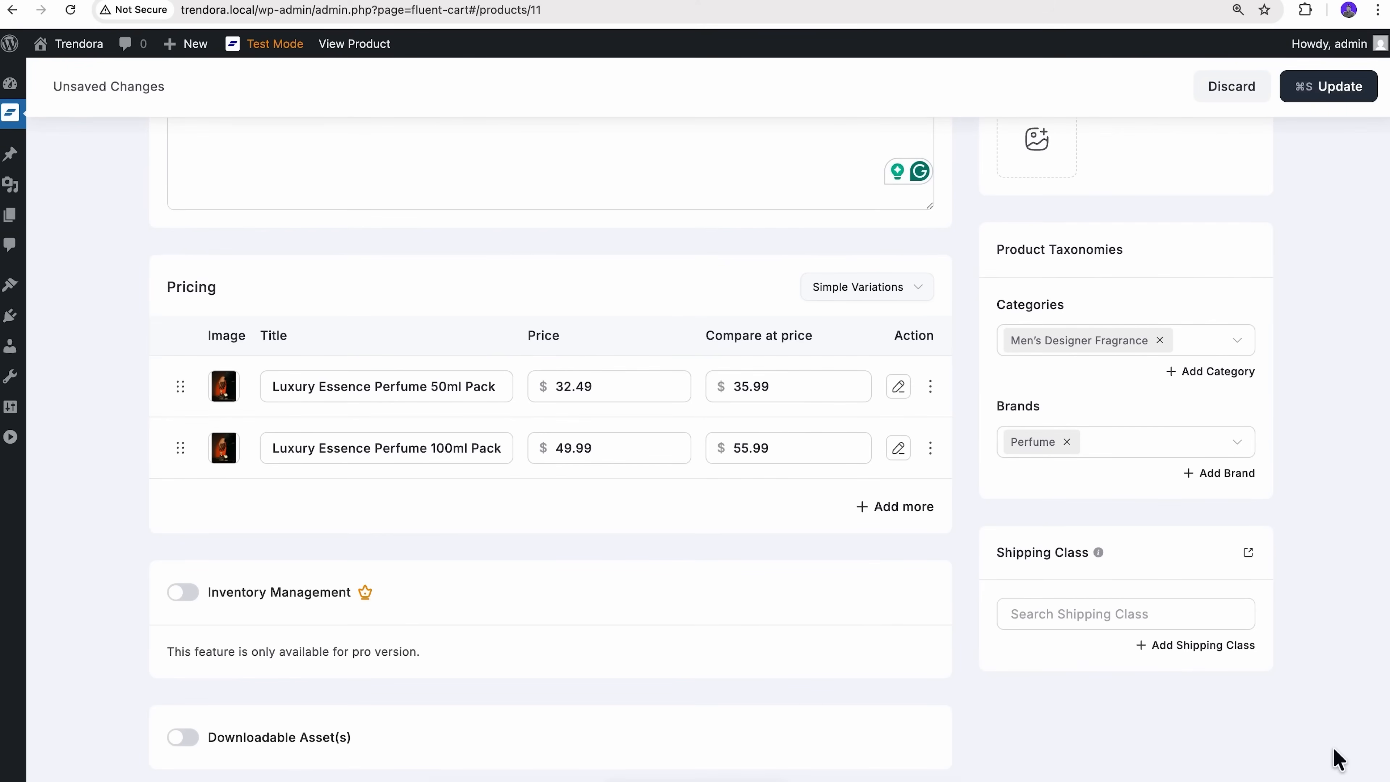
Step: Set the product's status to Publish, choose Luxury Essence Perfume 50ml Pack as its default variant, and save the update
scroll(1336, 758, "up", 15)
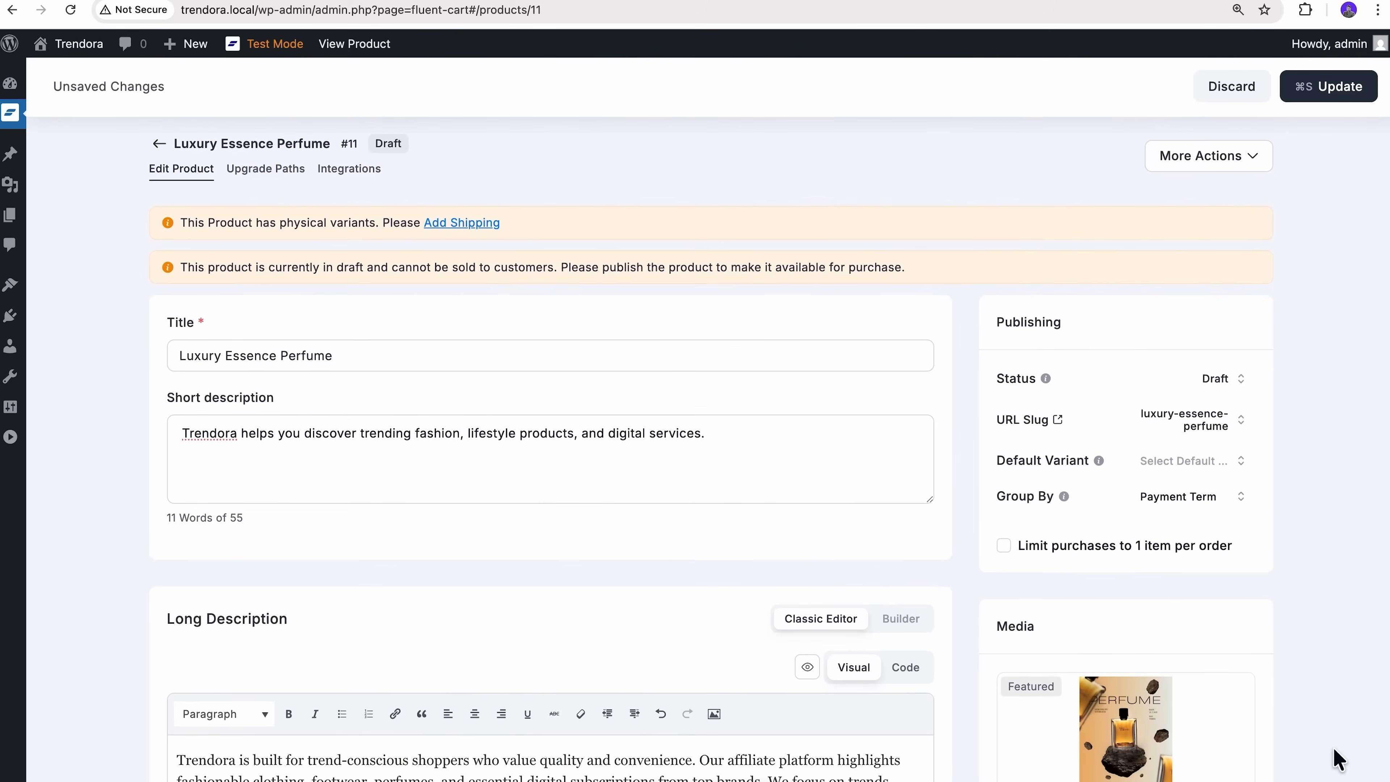
left_click(1226, 383)
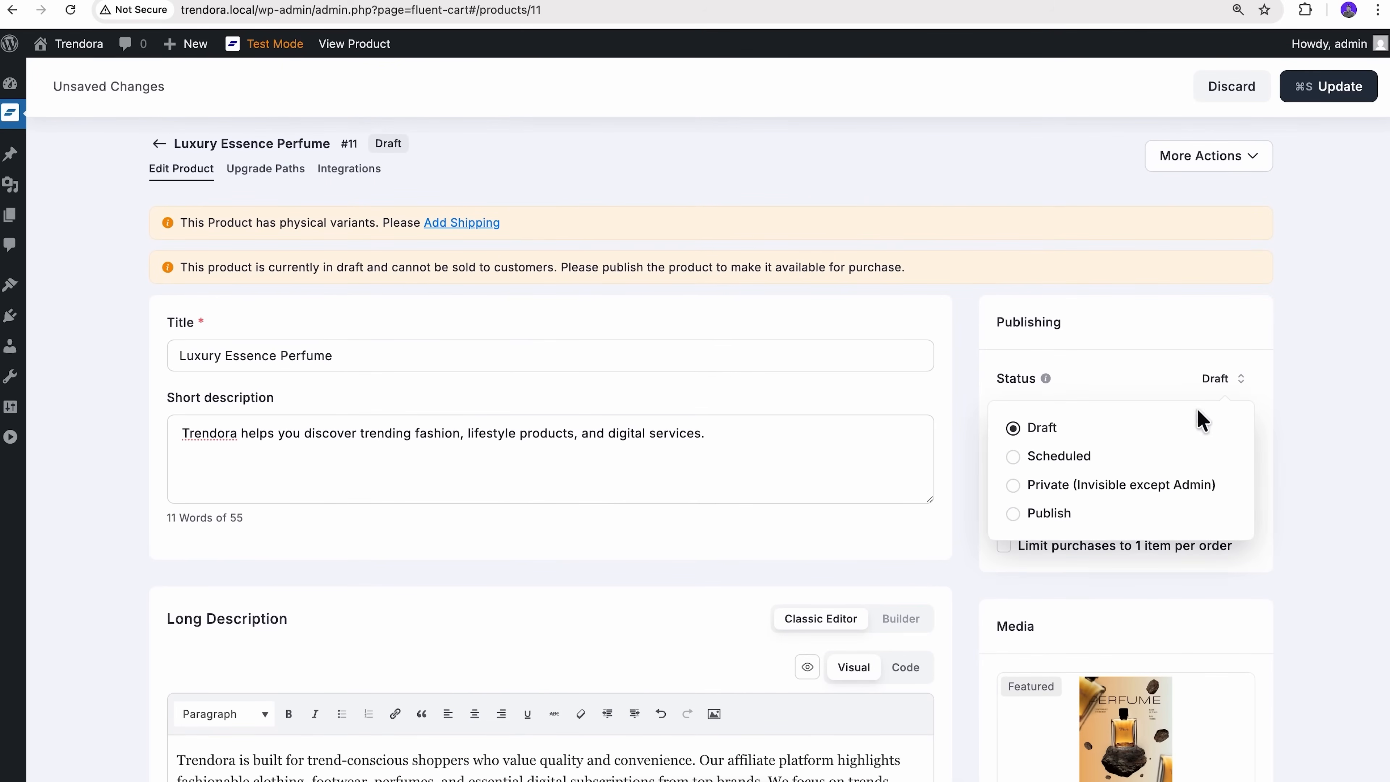
left_click(1111, 517)
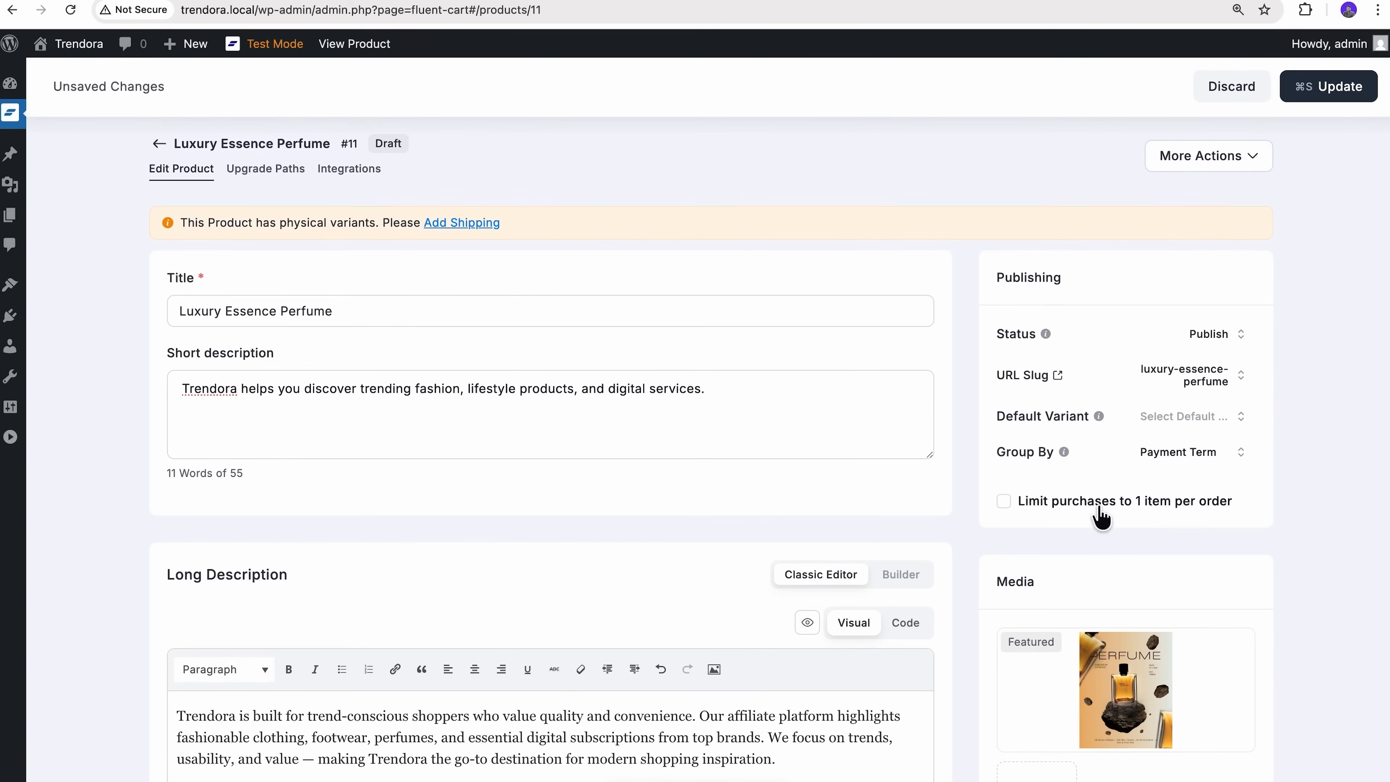
left_click(1195, 422)
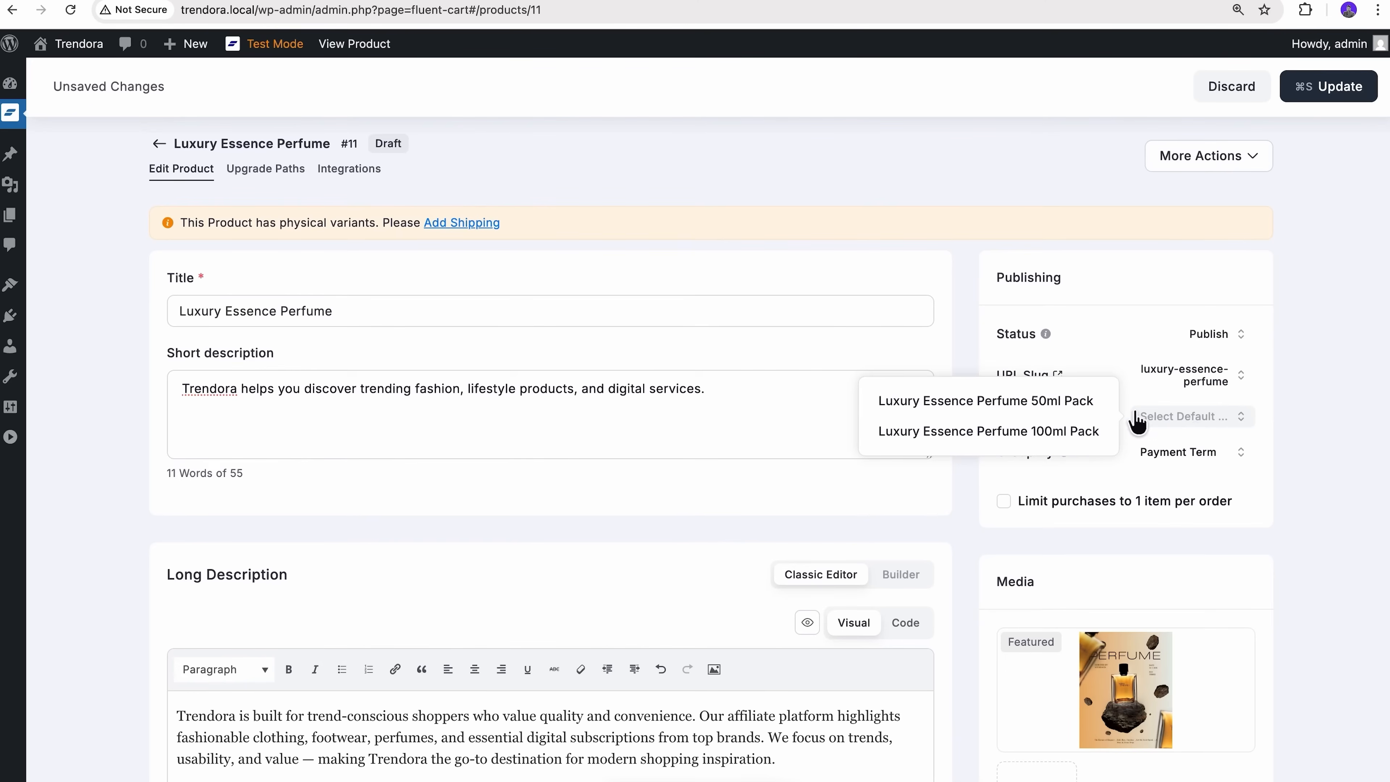
left_click(1109, 408)
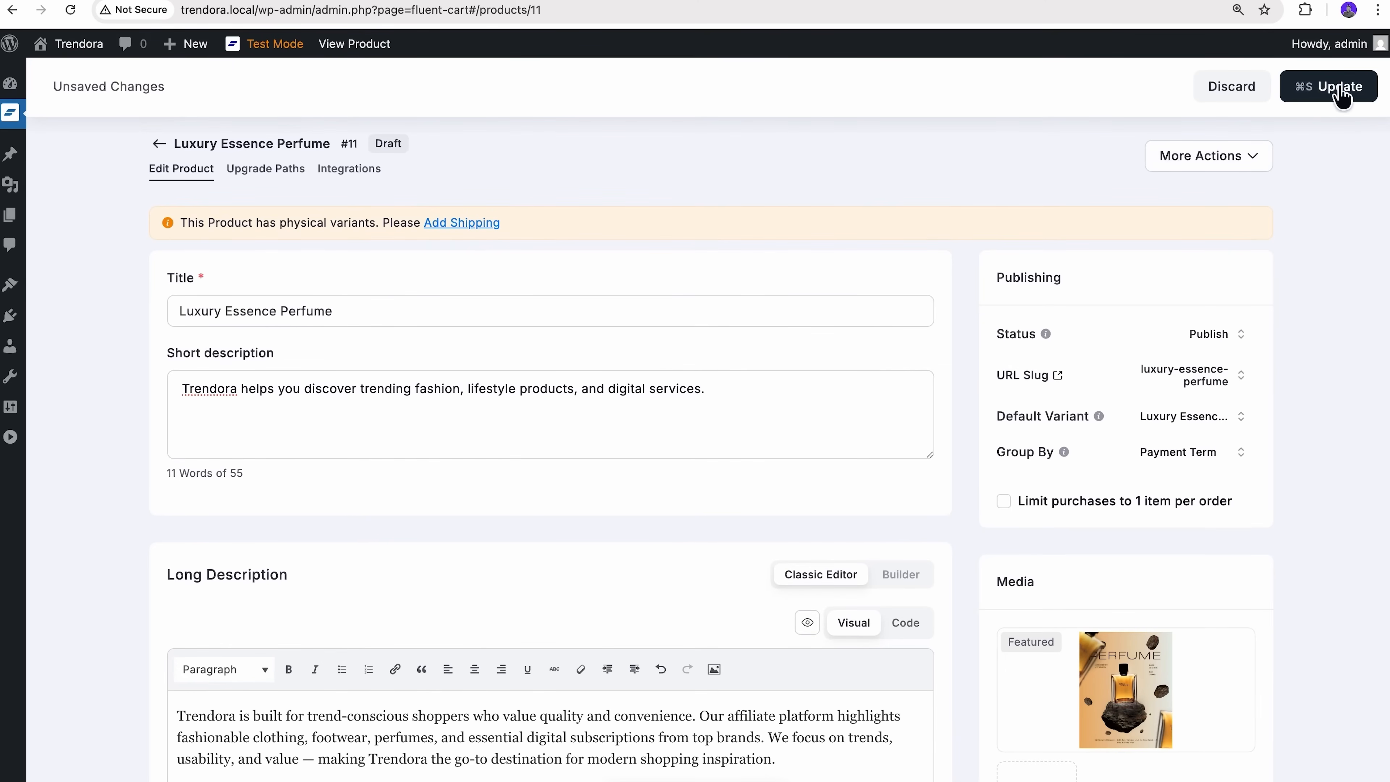
left_click(1336, 87)
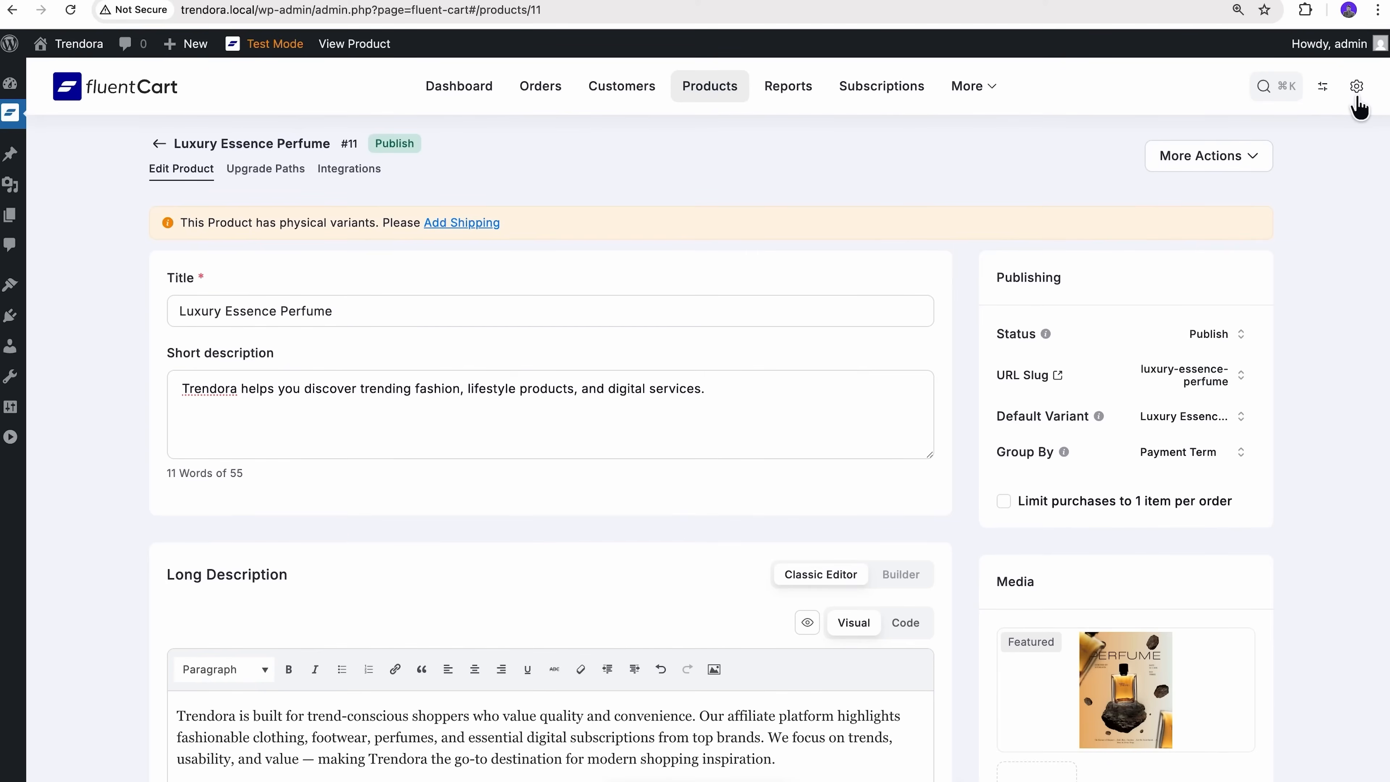
Step: Connect Stripe as a payment method for the store under its test credentials, skipping the Stripe account form
left_click(1356, 97)
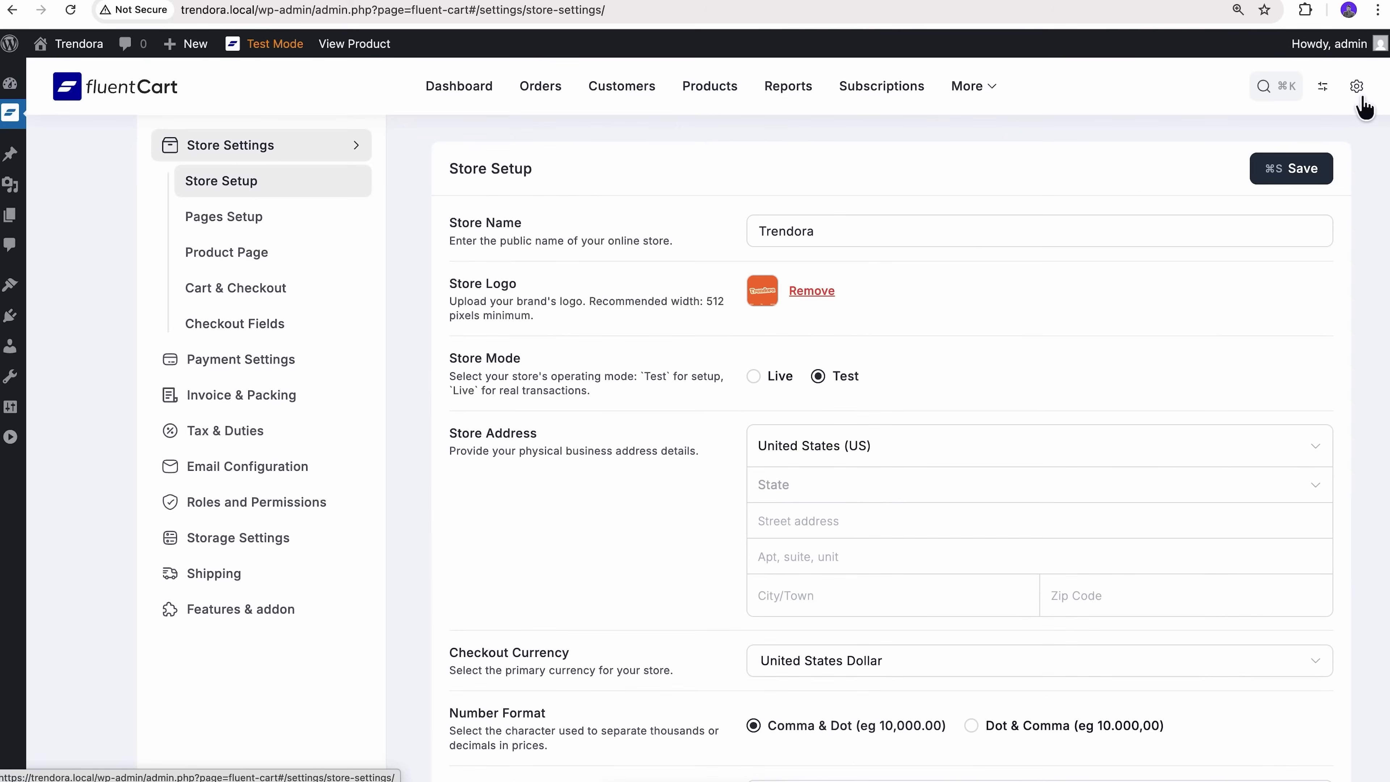
left_click(351, 376)
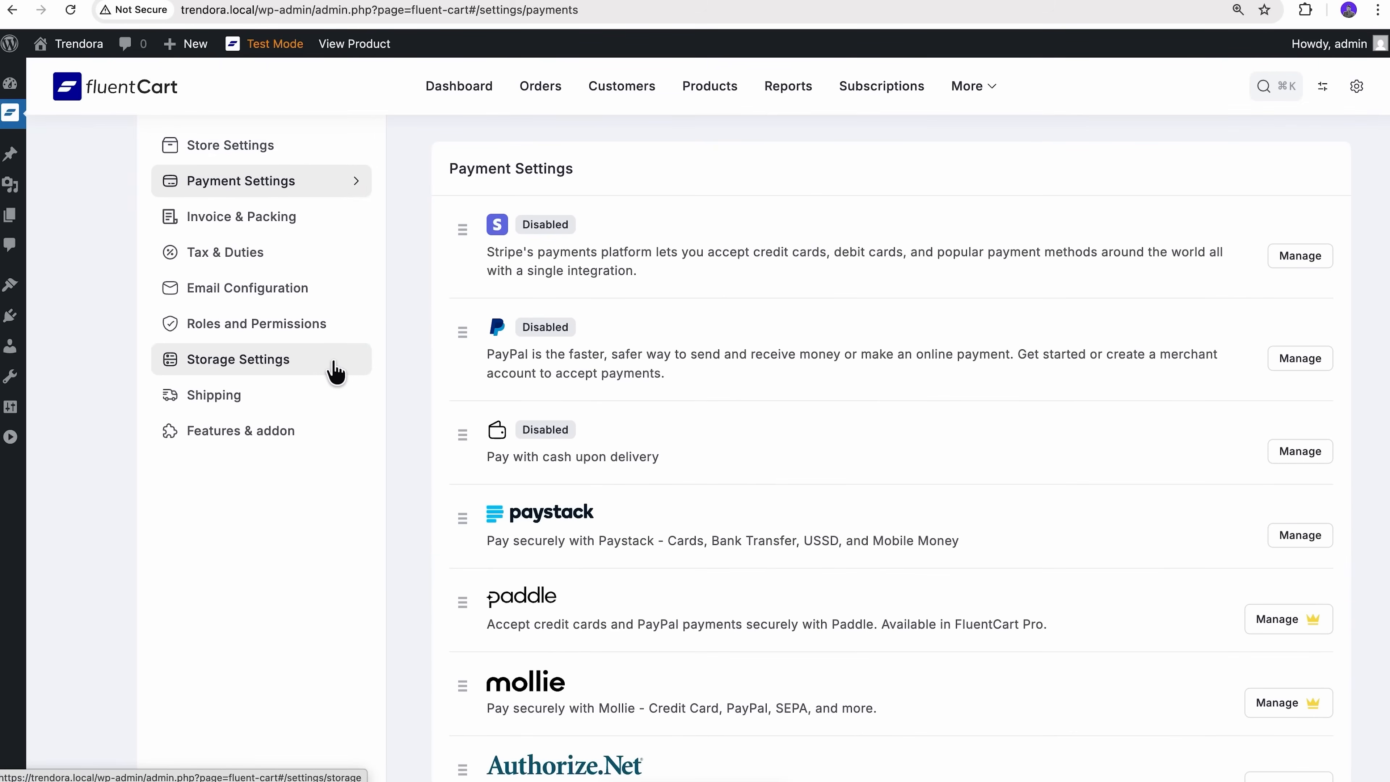
scroll(761, 605, "down", 6)
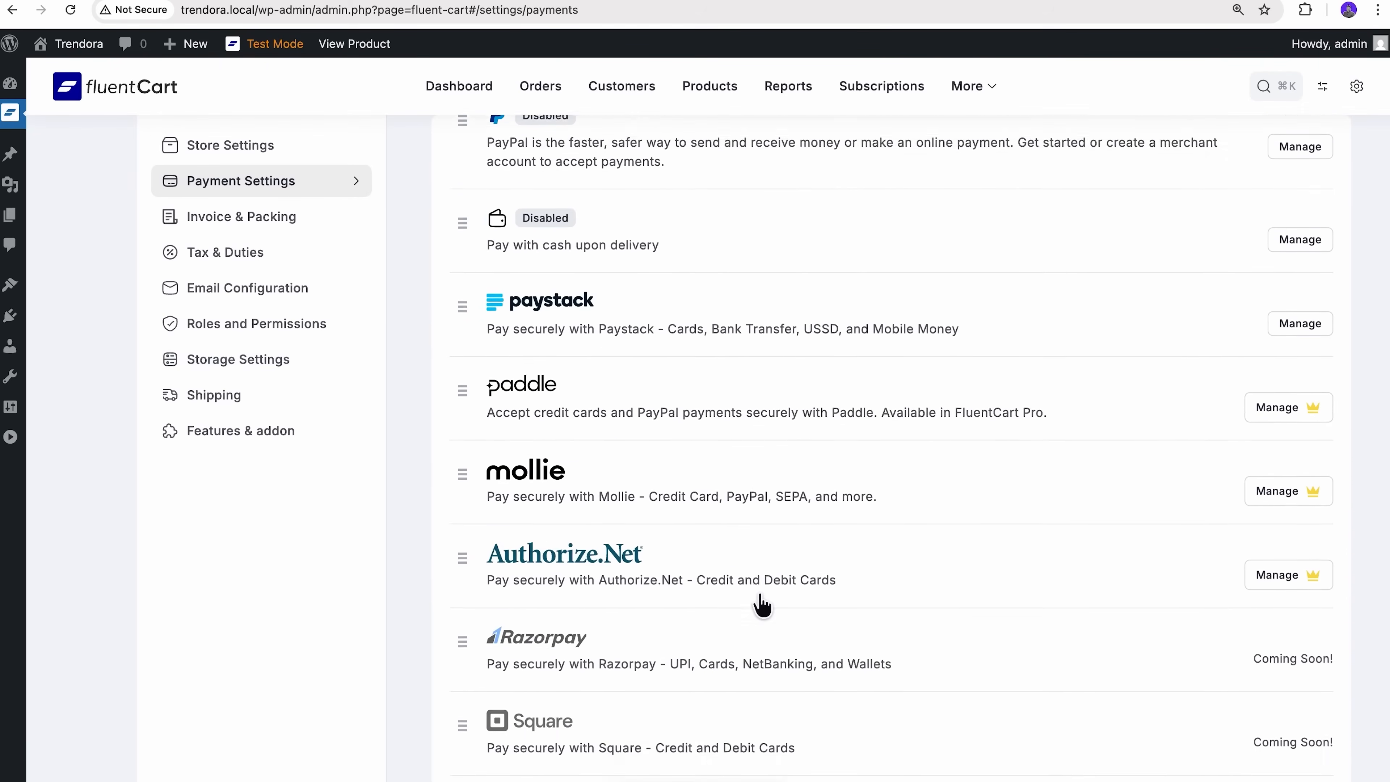
scroll(761, 605, "up", 6)
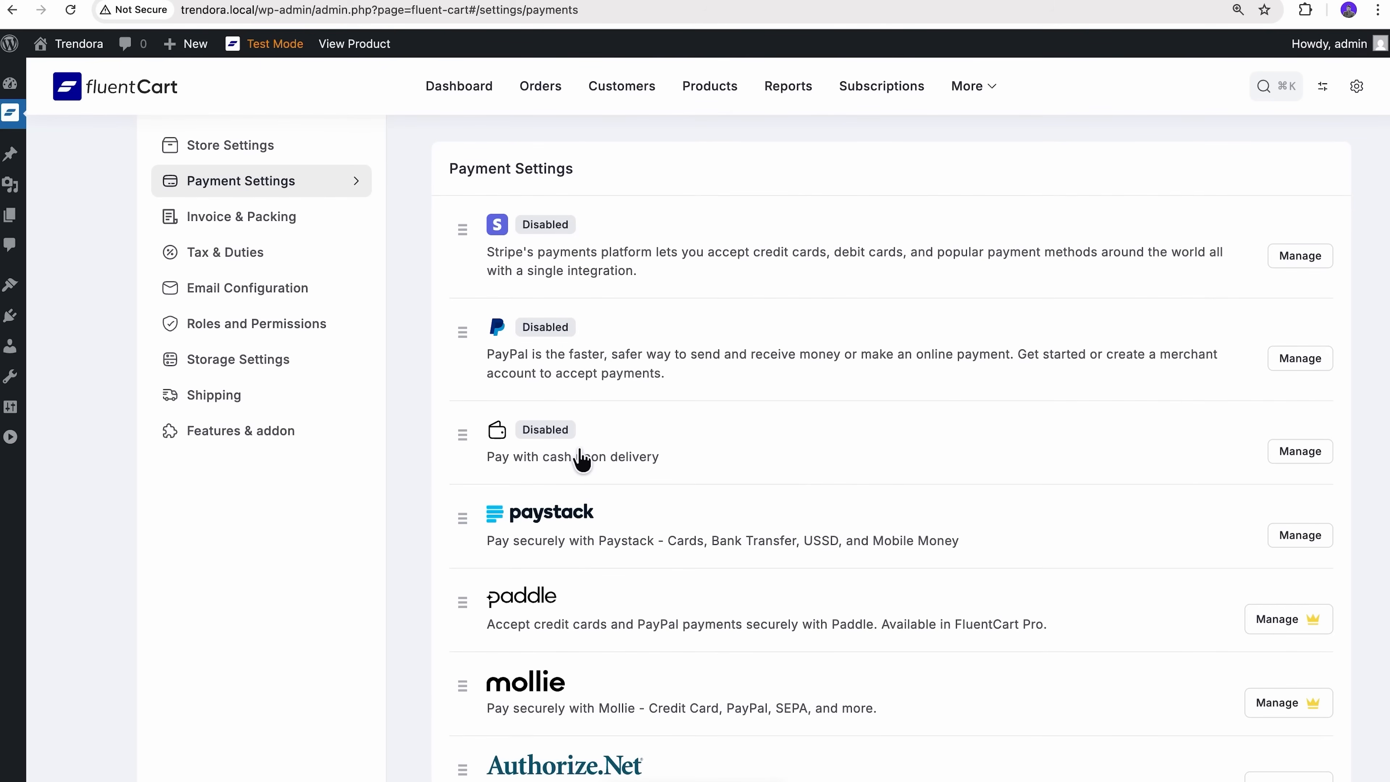
left_click(544, 255)
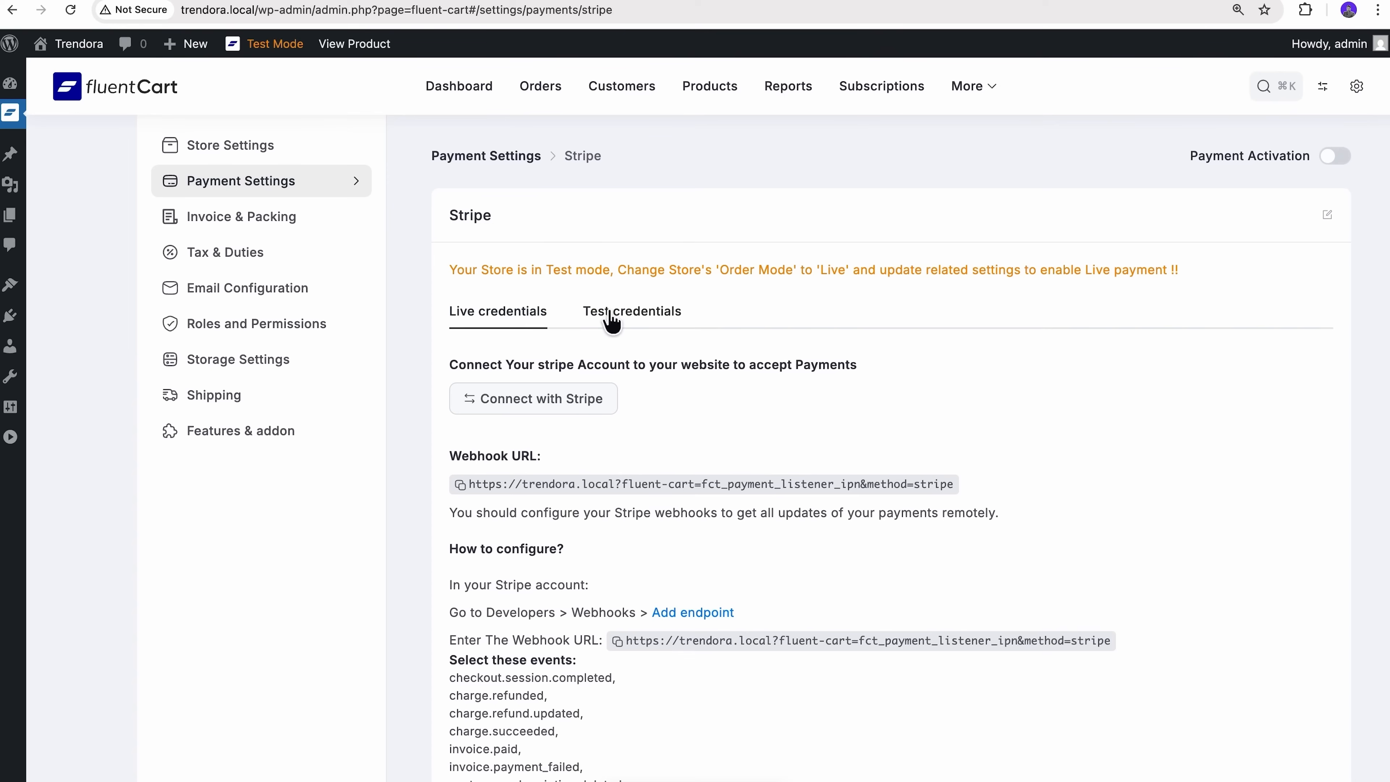
left_click(618, 328)
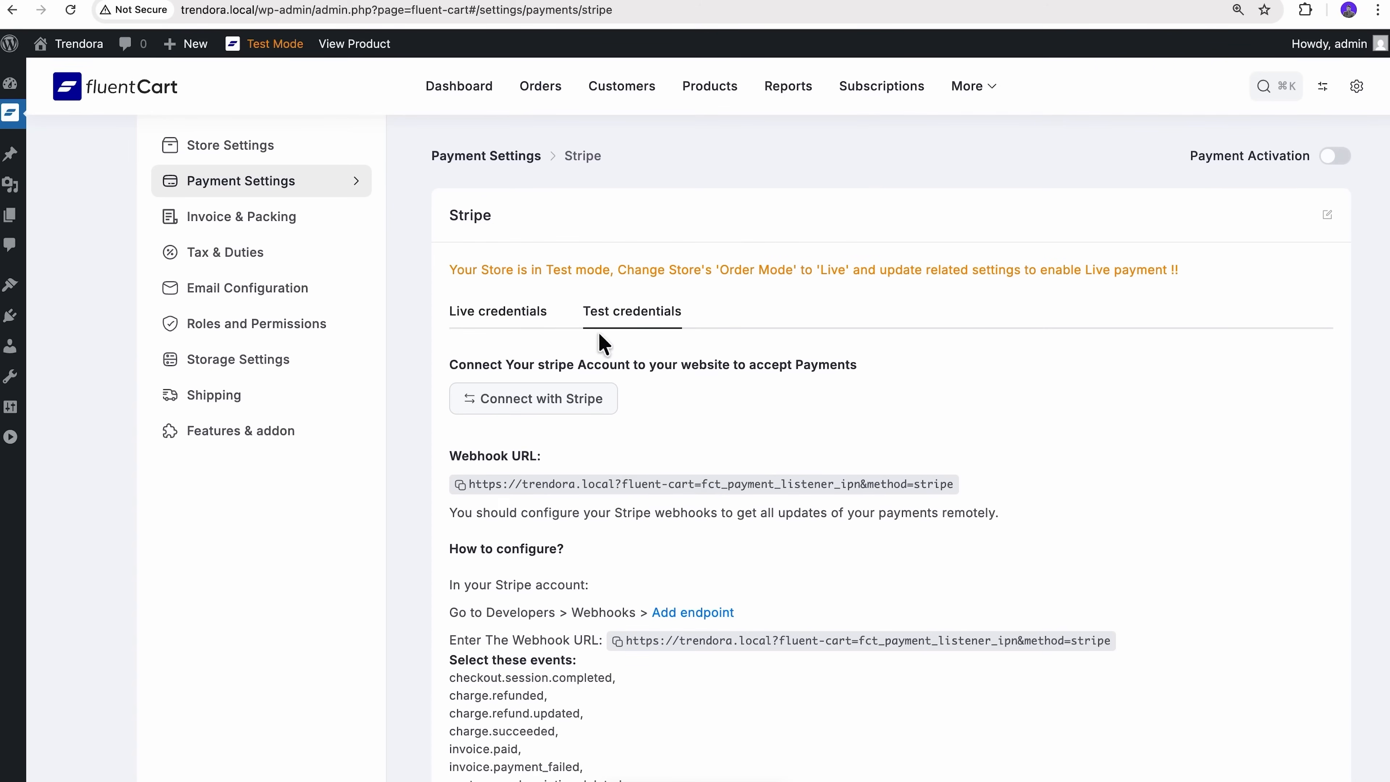
left_click(581, 404)
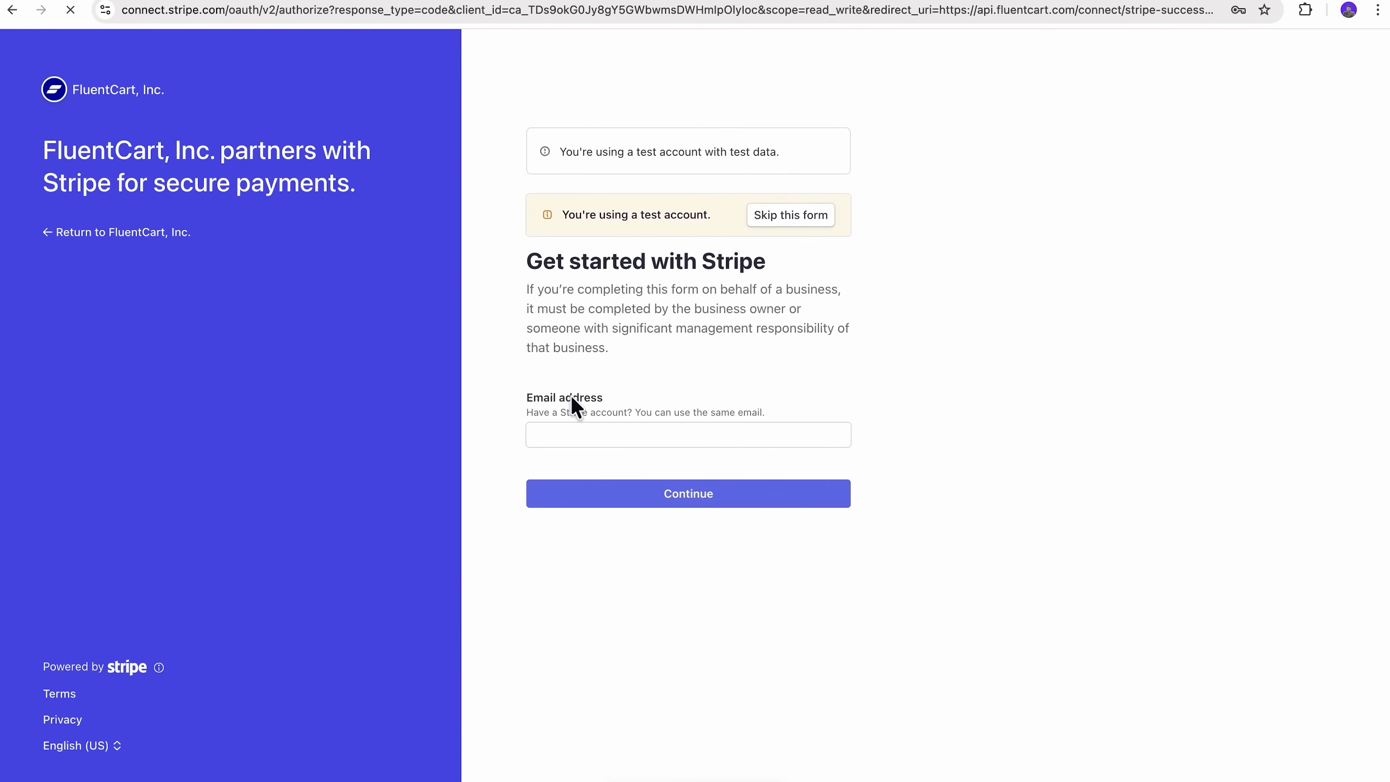
left_click(778, 235)
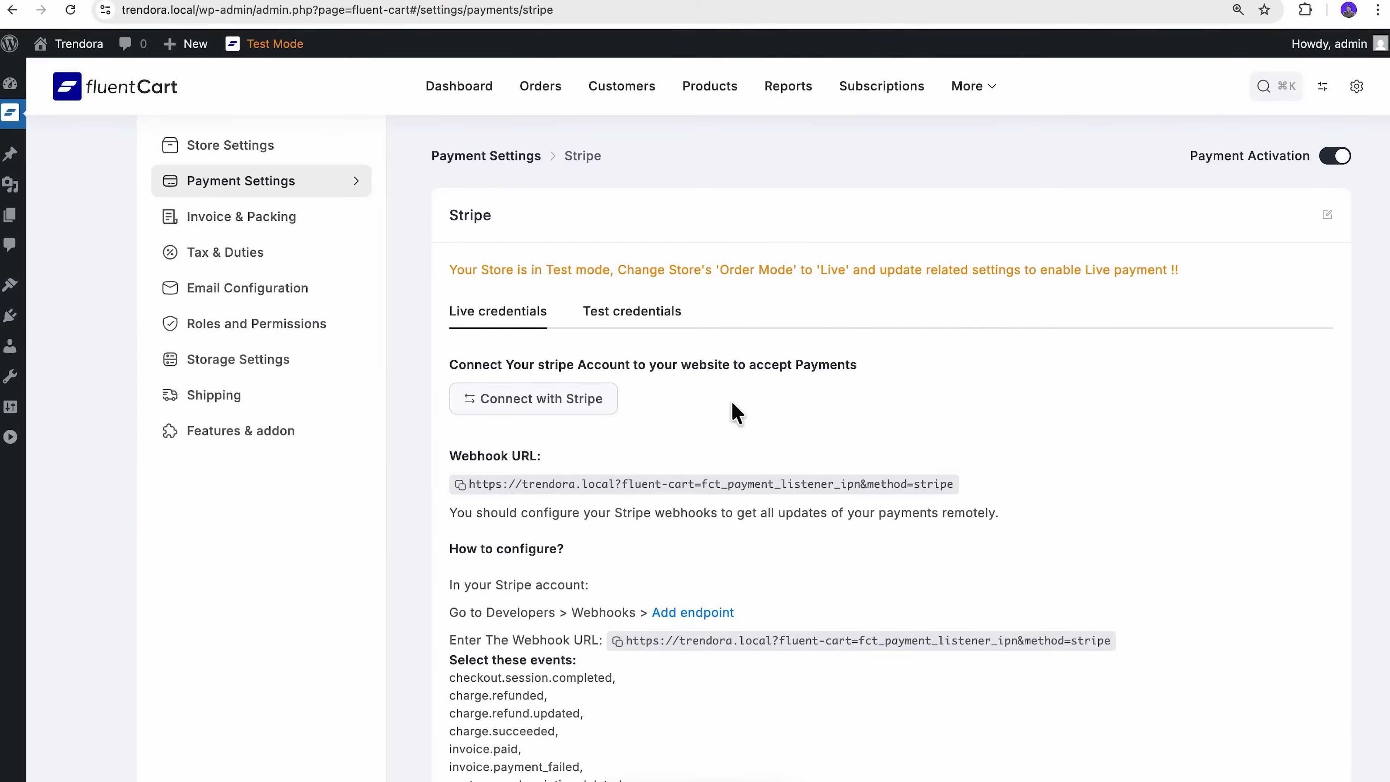
Step: Create and save a shipping zone named "Local Shipping" for the United States of America
left_click(343, 404)
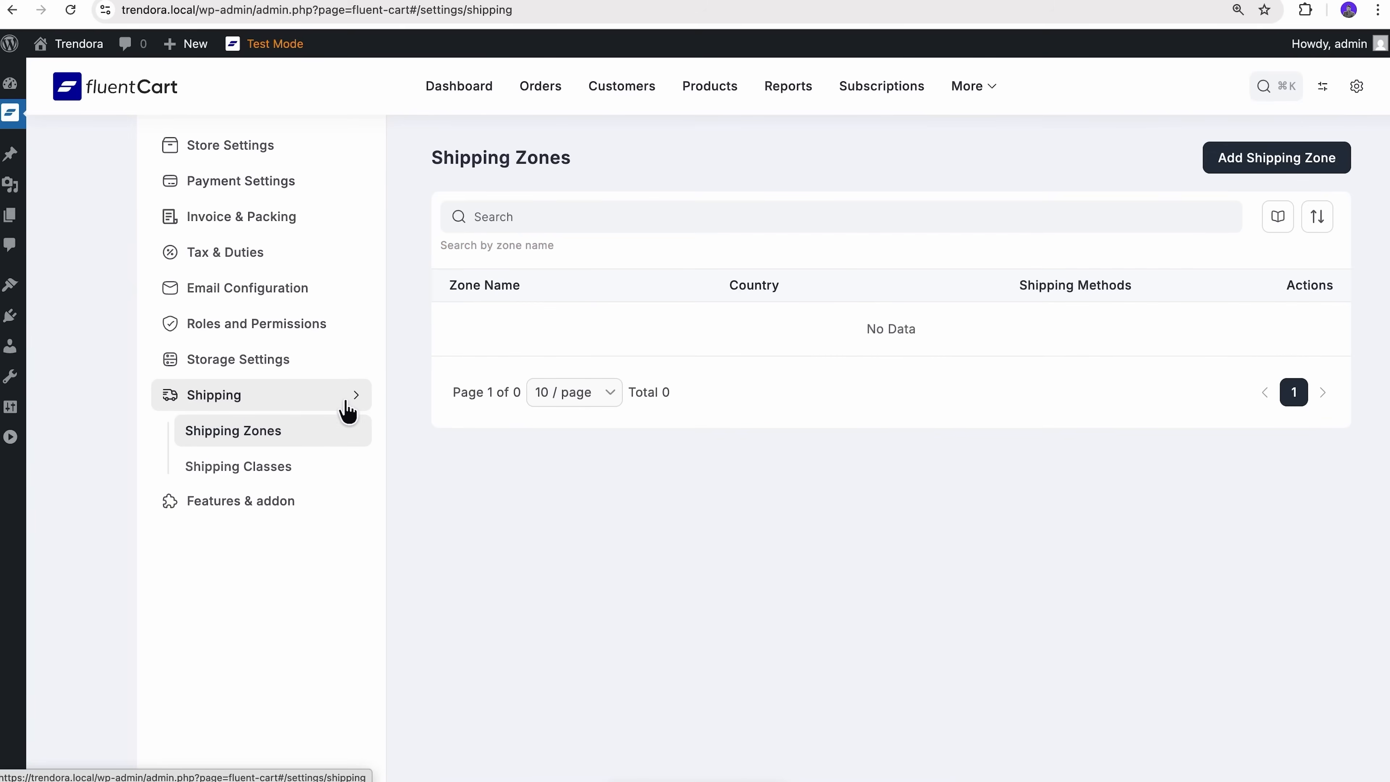
left_click(1234, 164)
left_click(969, 310)
type("Local Shipping")
left_click(797, 426)
type("united")
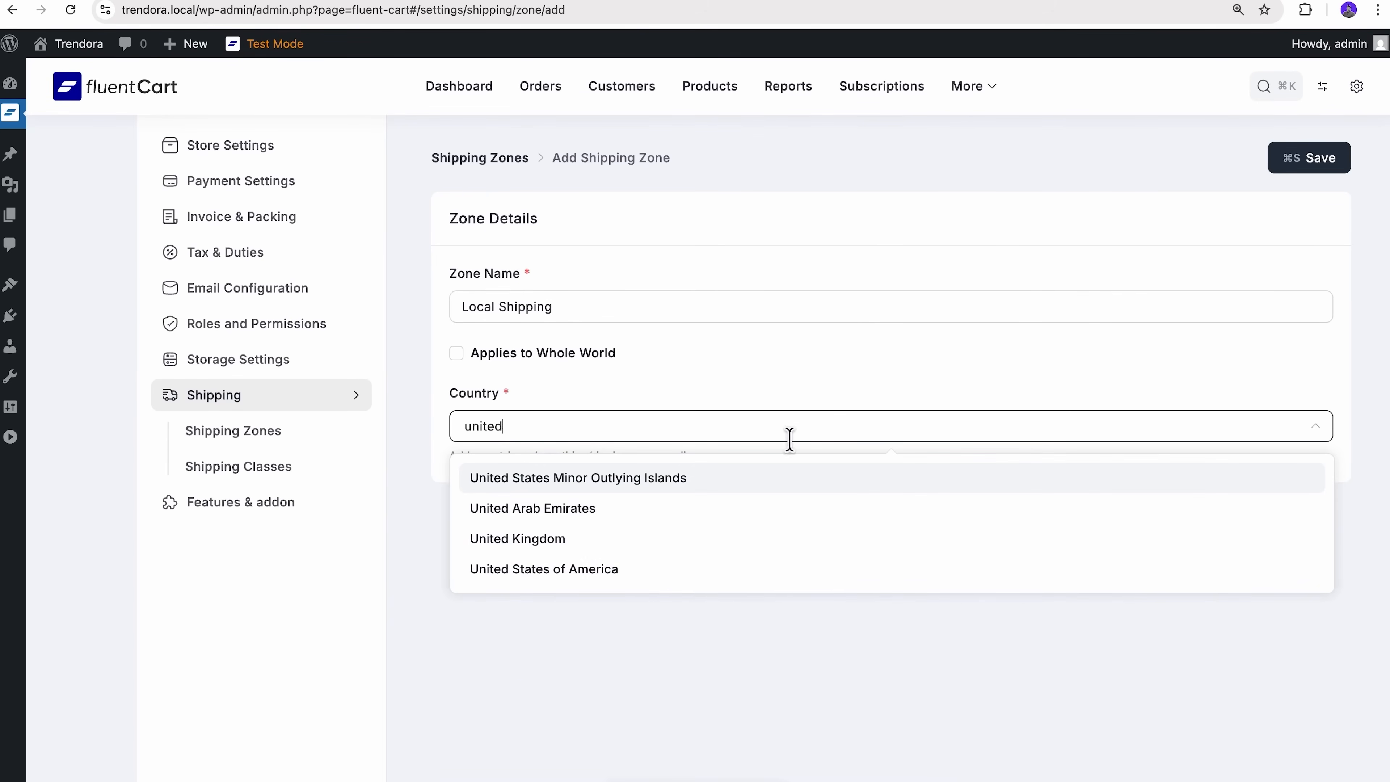
left_click(664, 573)
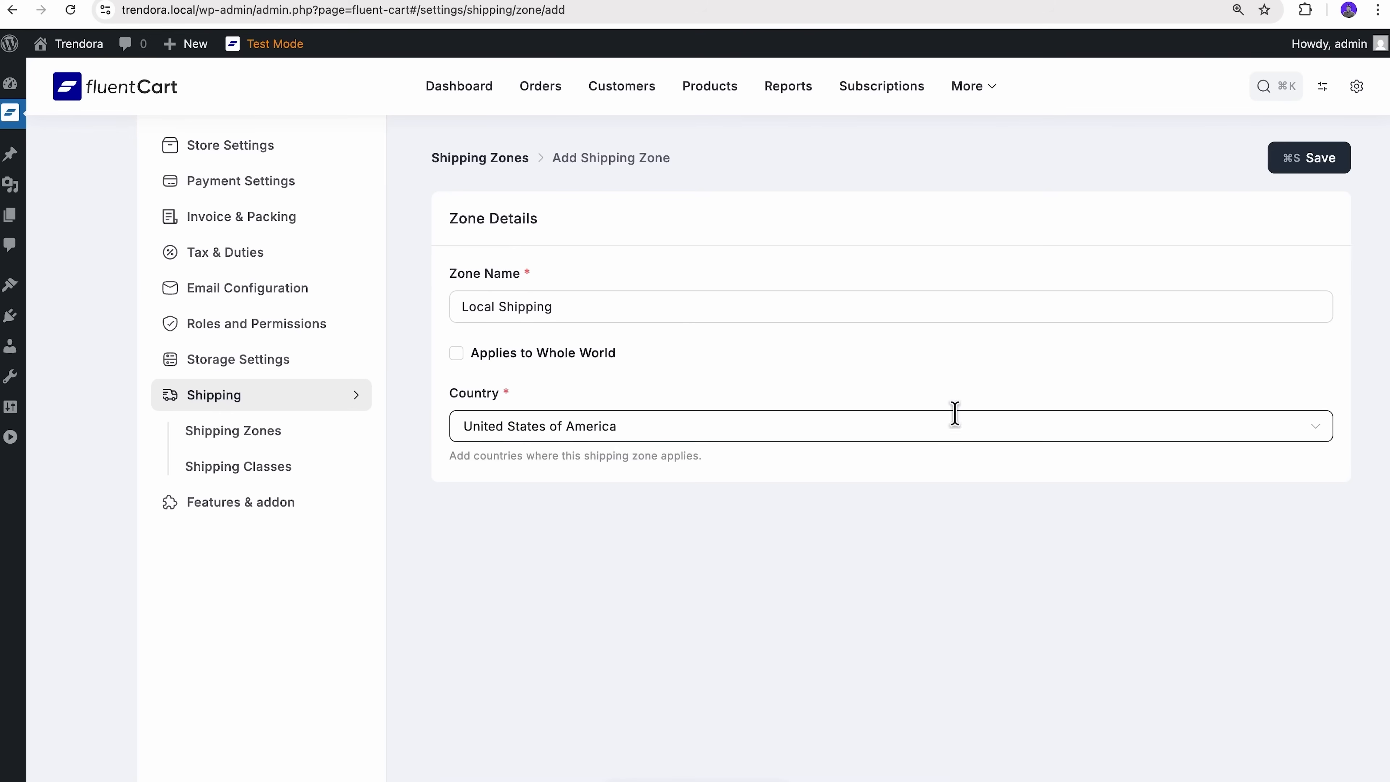
left_click(1312, 168)
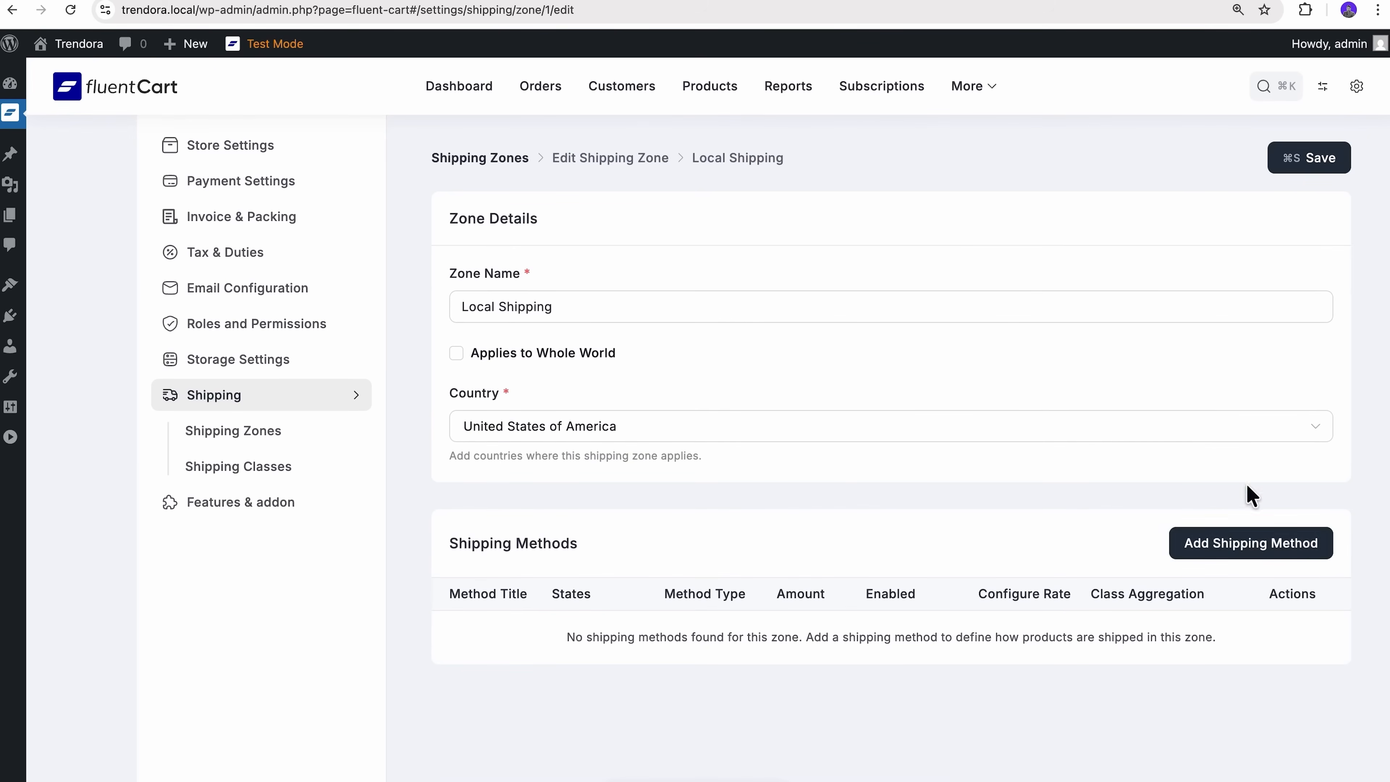
Step: Add an enabled Flat Rate shipping method titled "Standard Delivery" to the zone with an amount of 9, and save it
left_click(1251, 545)
left_click(1077, 234)
type("Standard Delivery")
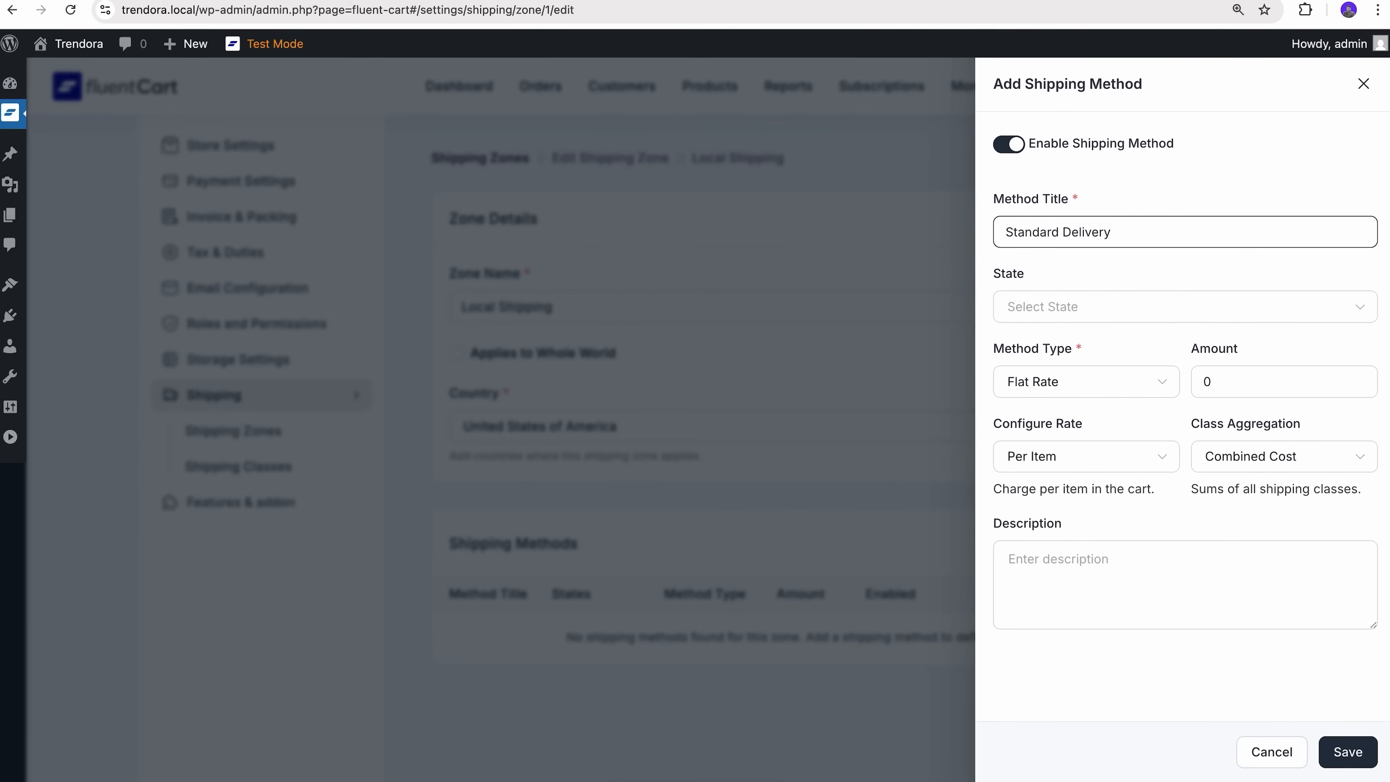
left_click(1138, 313)
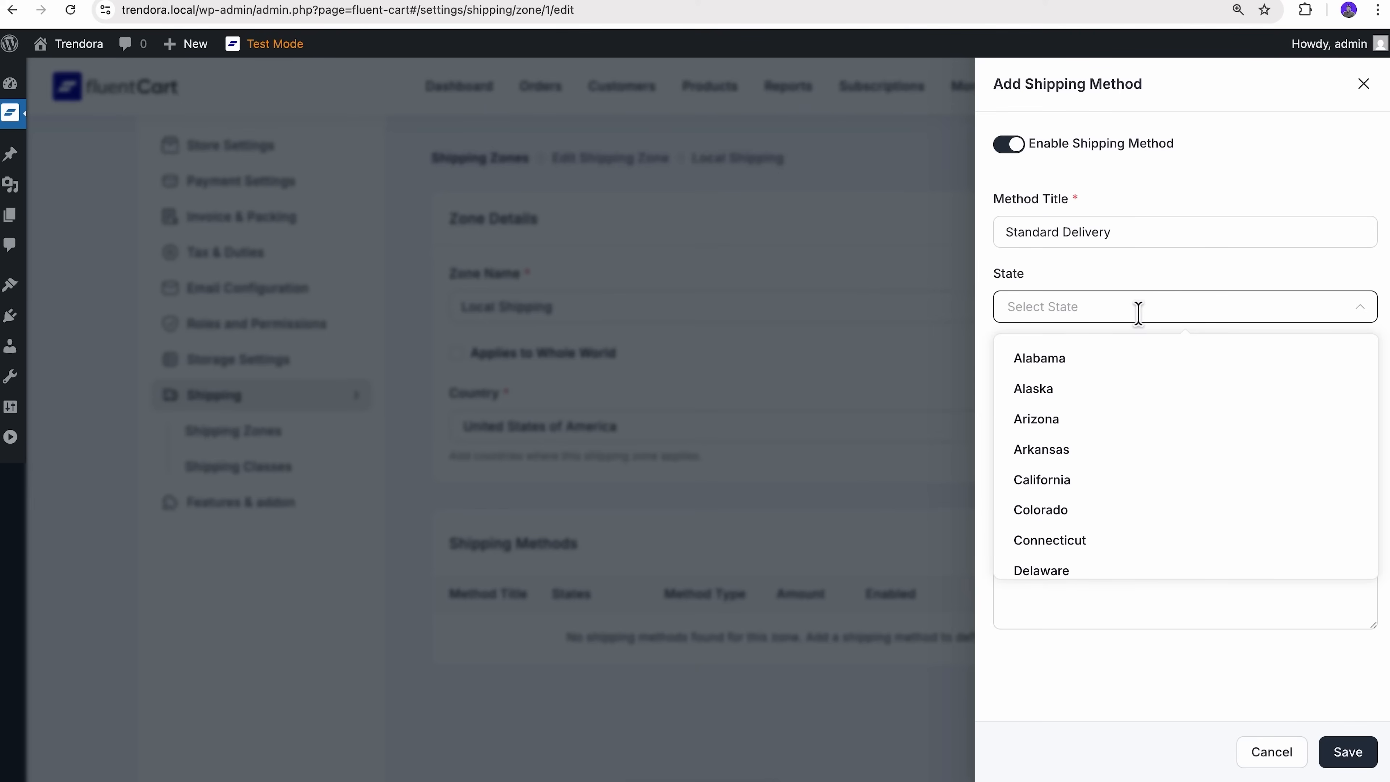
key("Escape")
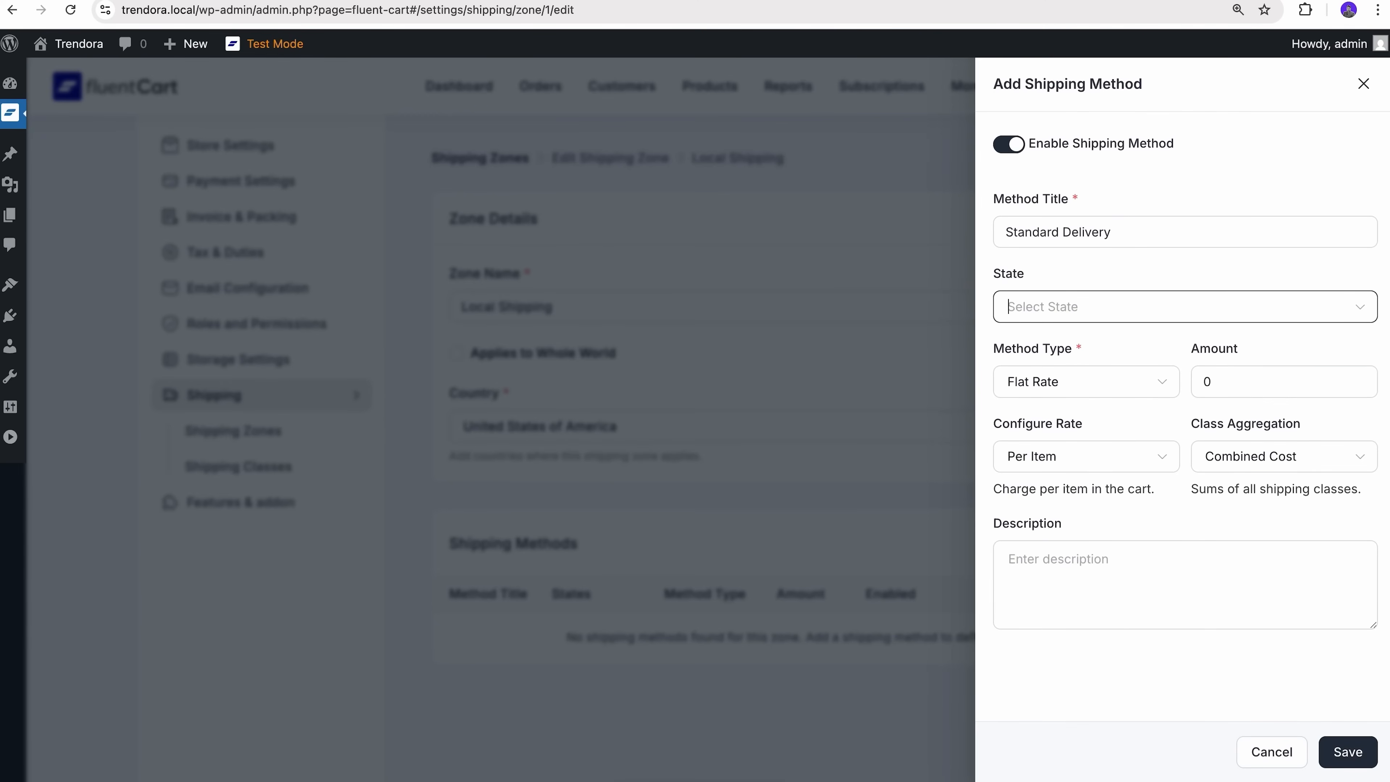
left_click(1226, 386)
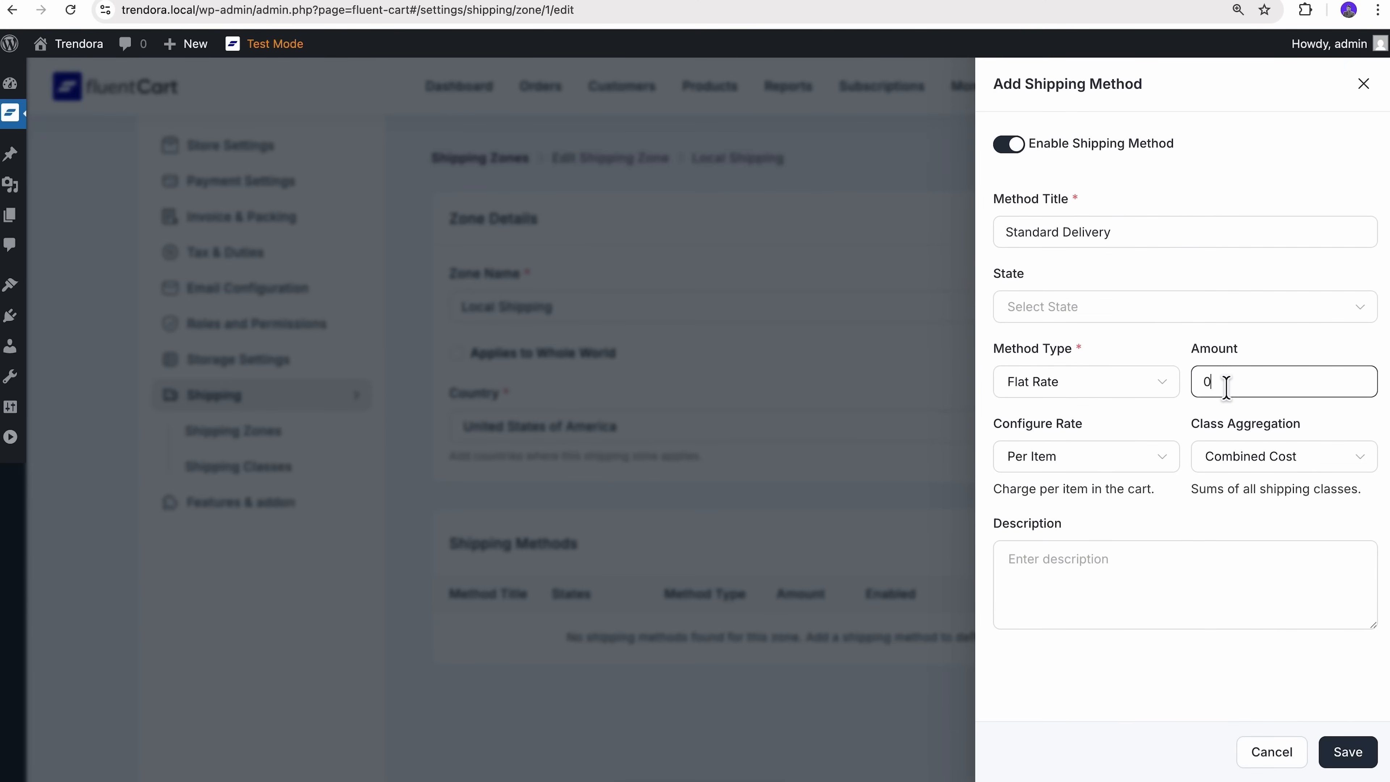
key("BackSpace")
left_click(1347, 752)
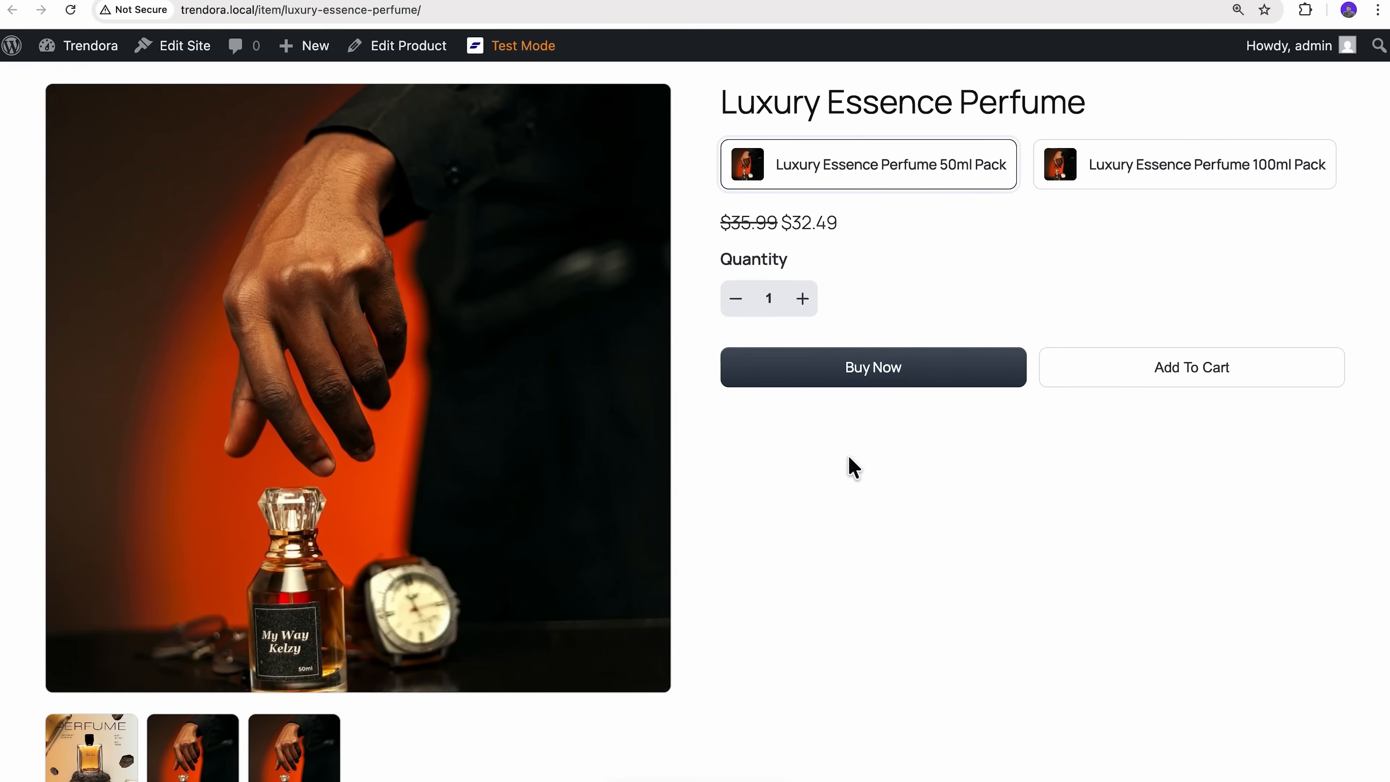
Step: Preview the 100ml variation on the live product page, then switch back to the 50ml Pack and buy it immediately
left_click(1186, 184)
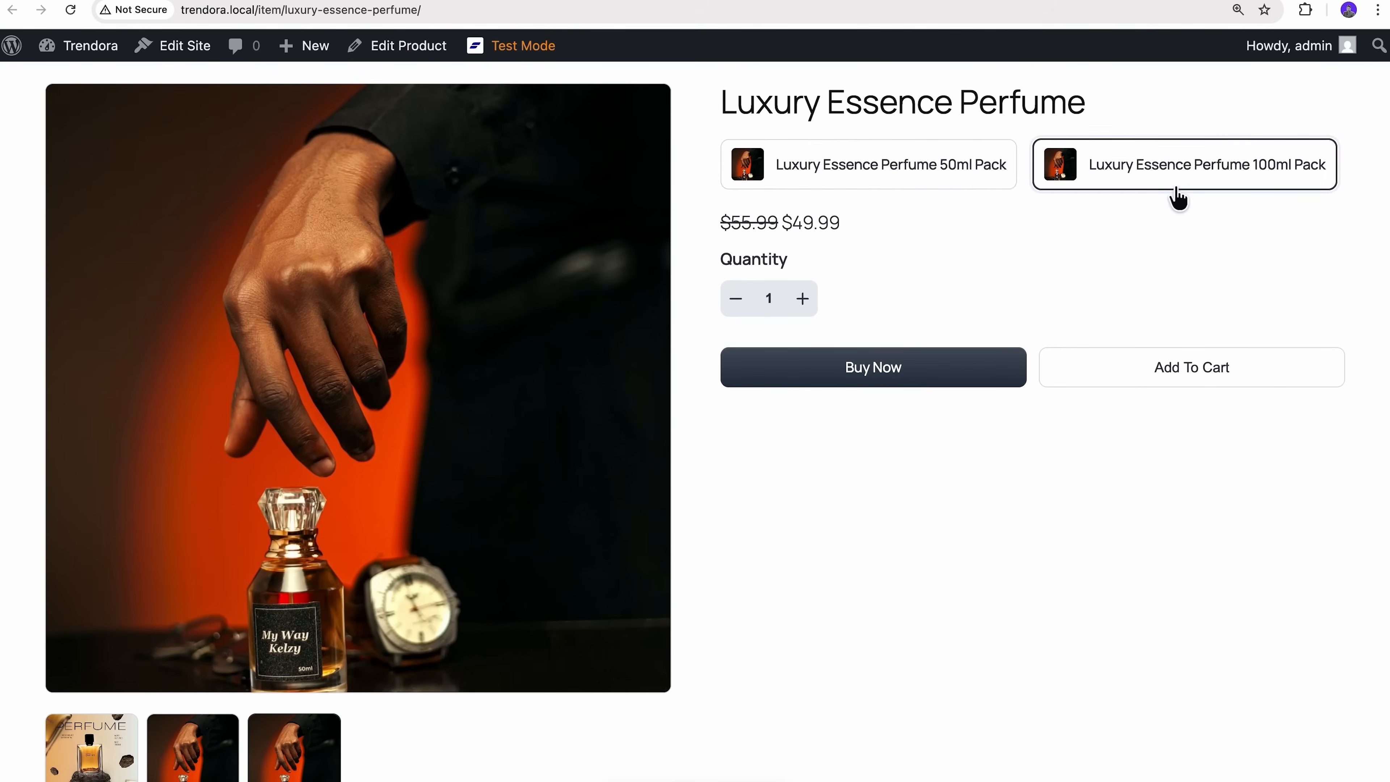
left_click(971, 180)
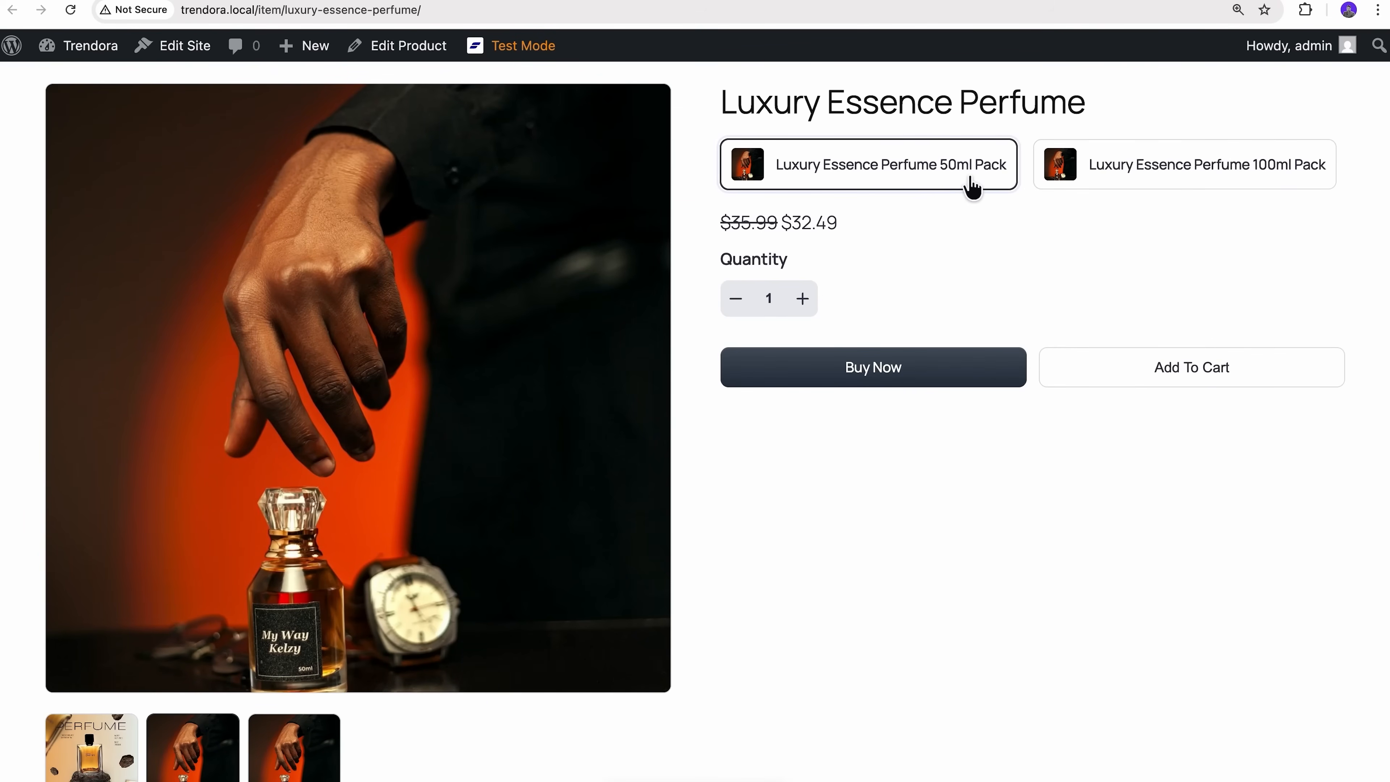
left_click(912, 367)
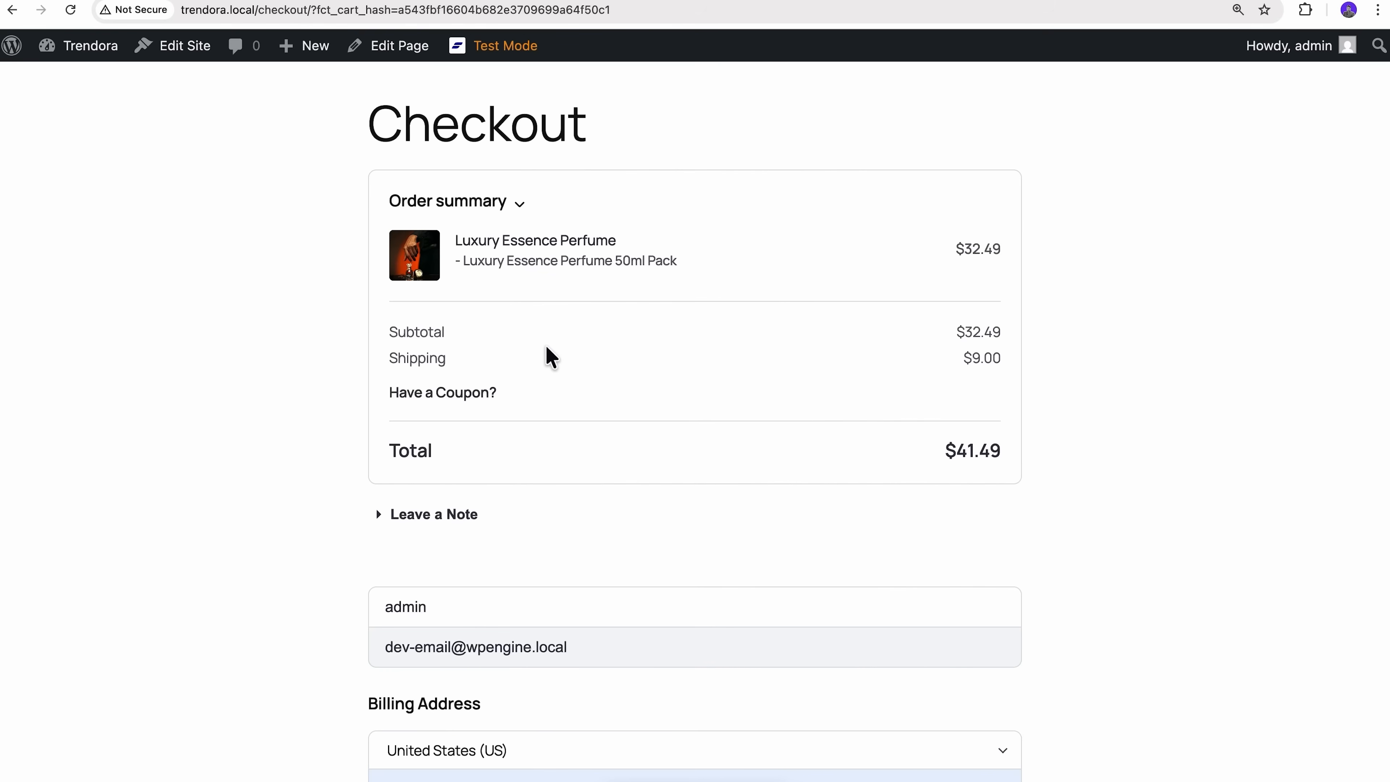
Step: Fill in the test card's number, expiration date and security code in the checkout's payment section
scroll(550, 356, "down", 12)
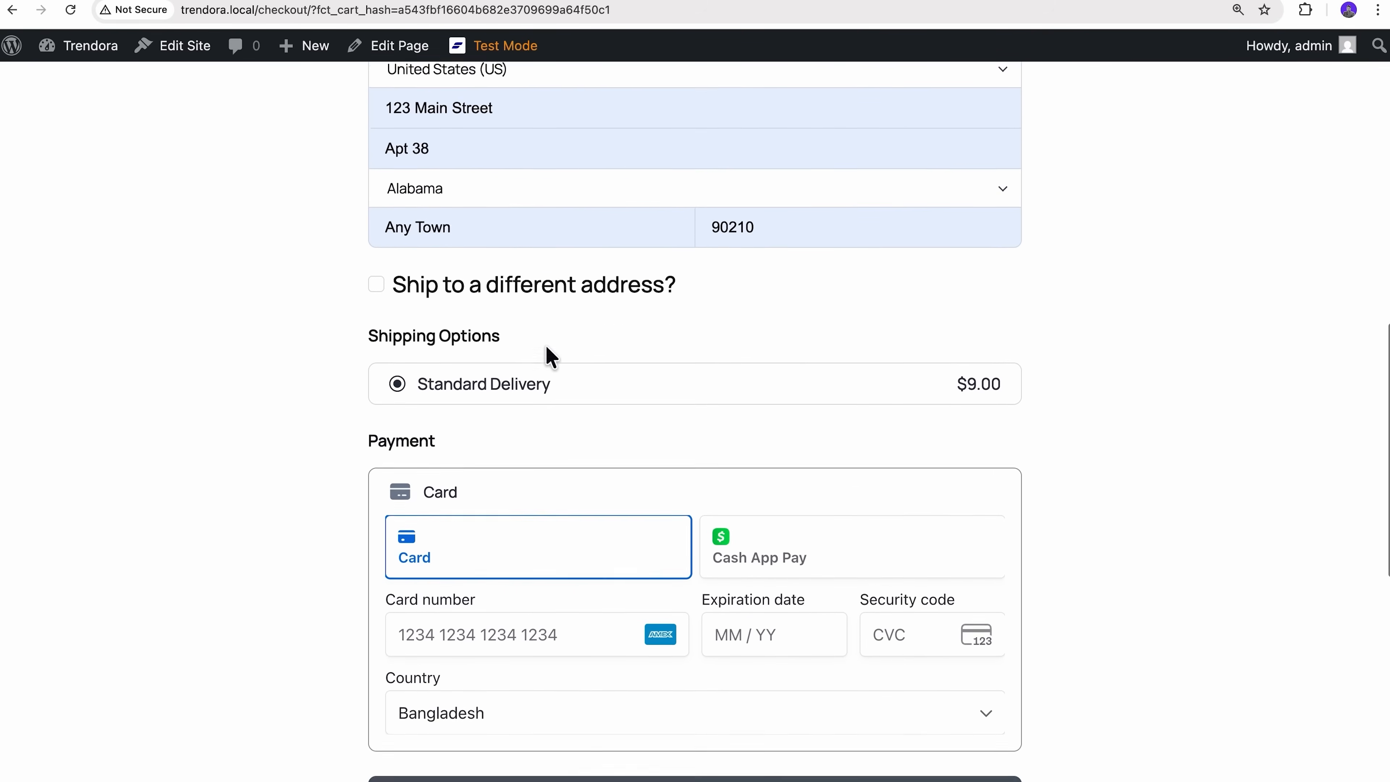
scroll(550, 356, "down", 3)
left_click(528, 465)
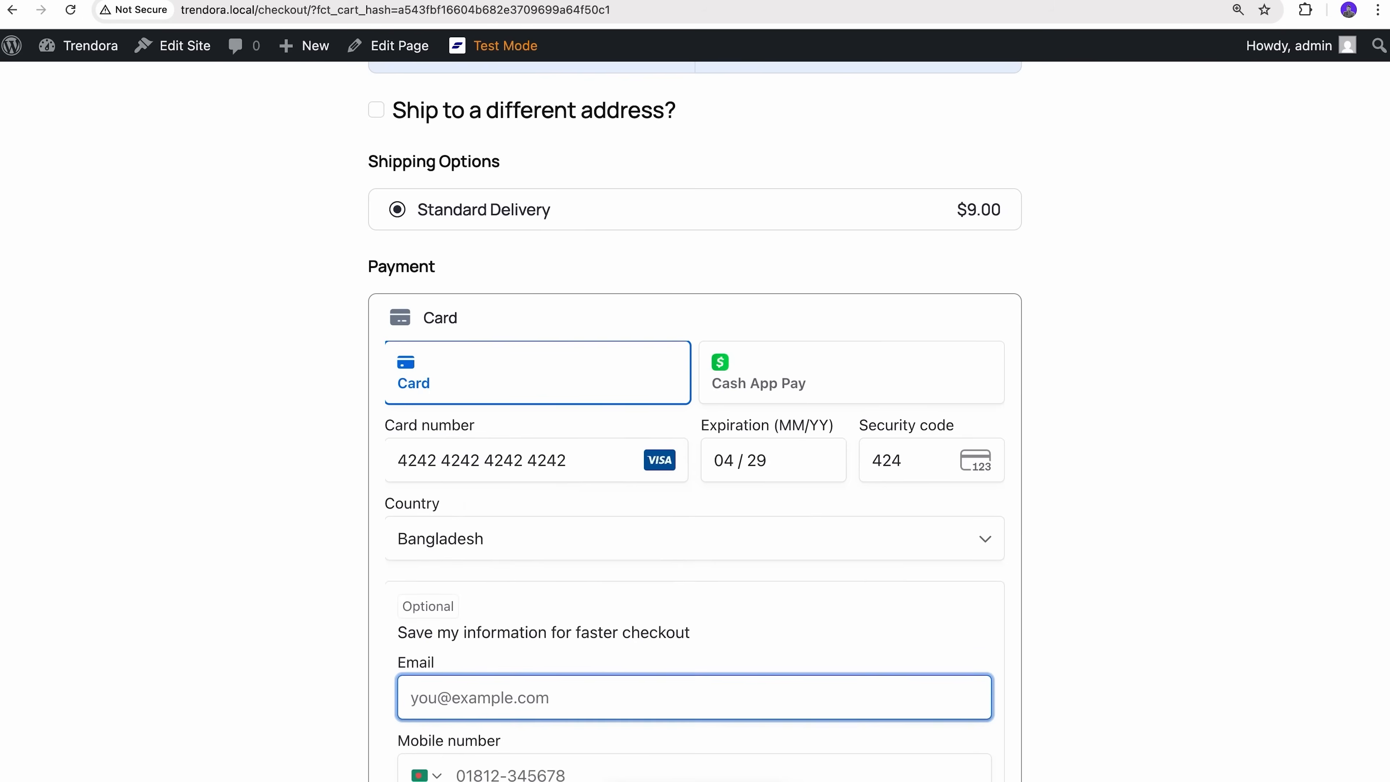
scroll(527, 464, "down", 5)
scroll(552, 491, "down", 2)
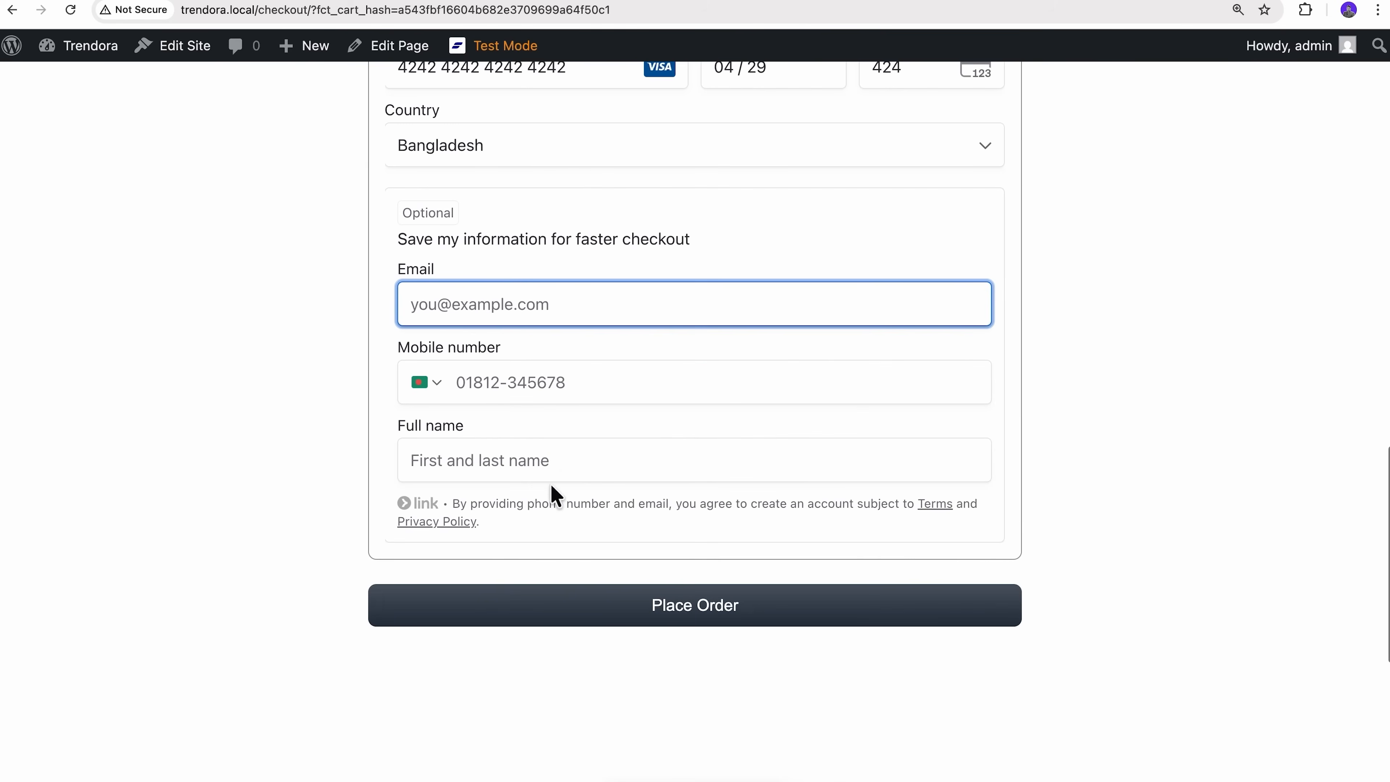
Step: Place the test order for the 50ml perfume and download its receipt
left_click(623, 608)
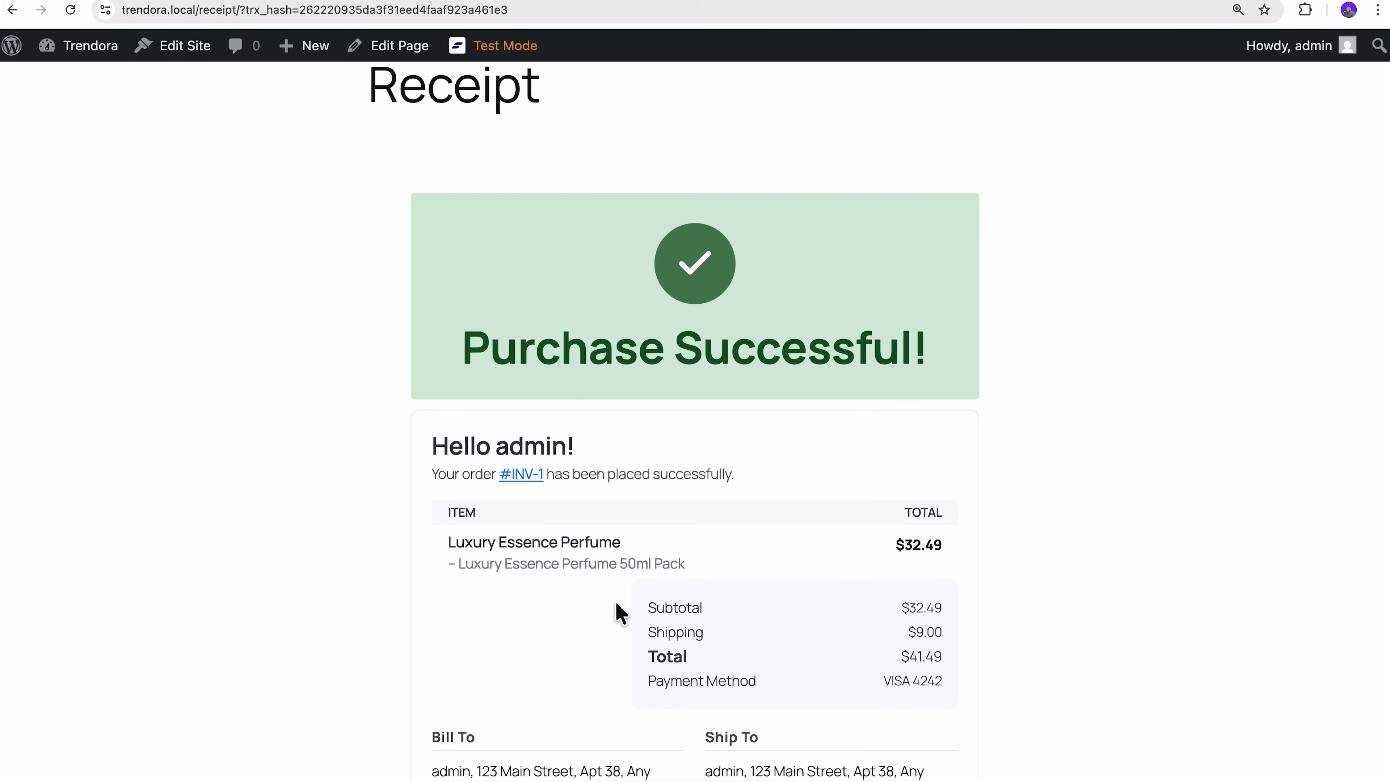
scroll(617, 603, "down", 5)
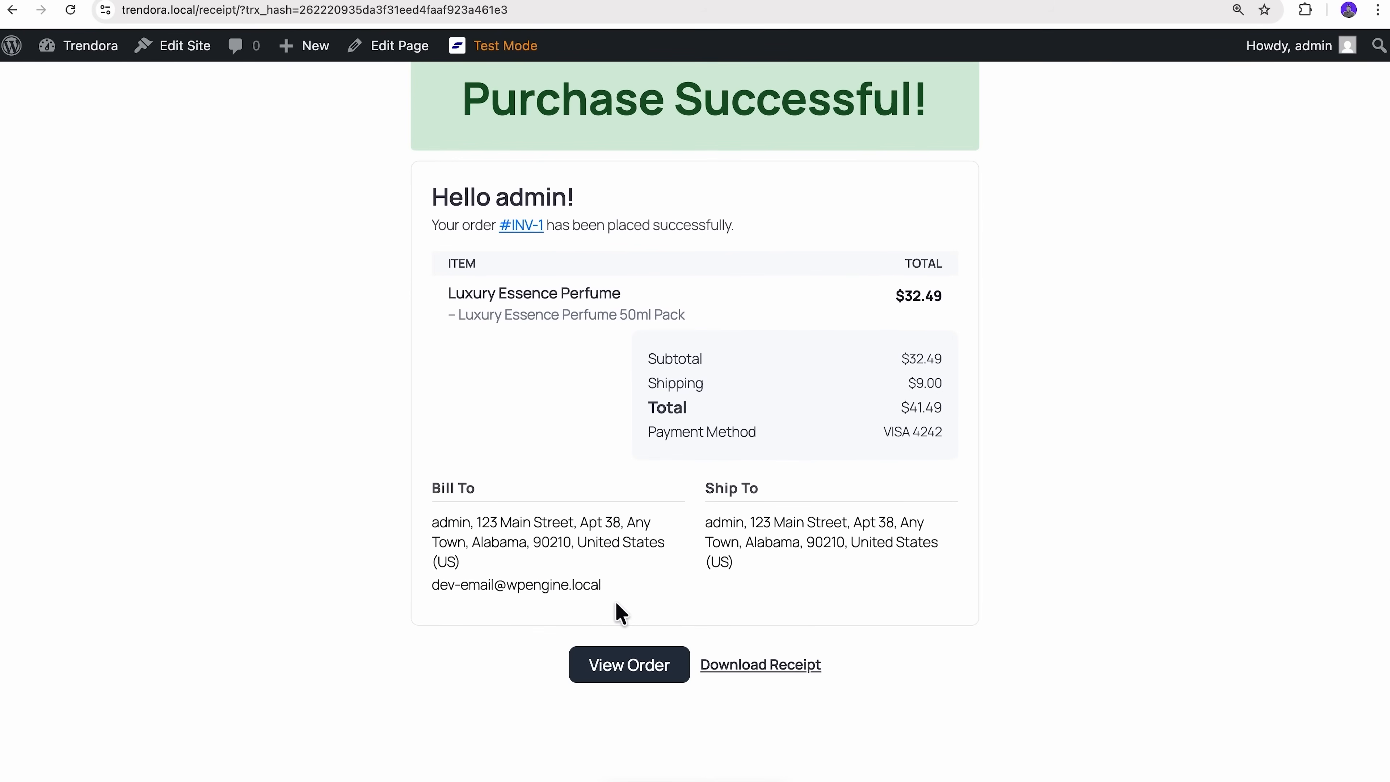
left_click(730, 666)
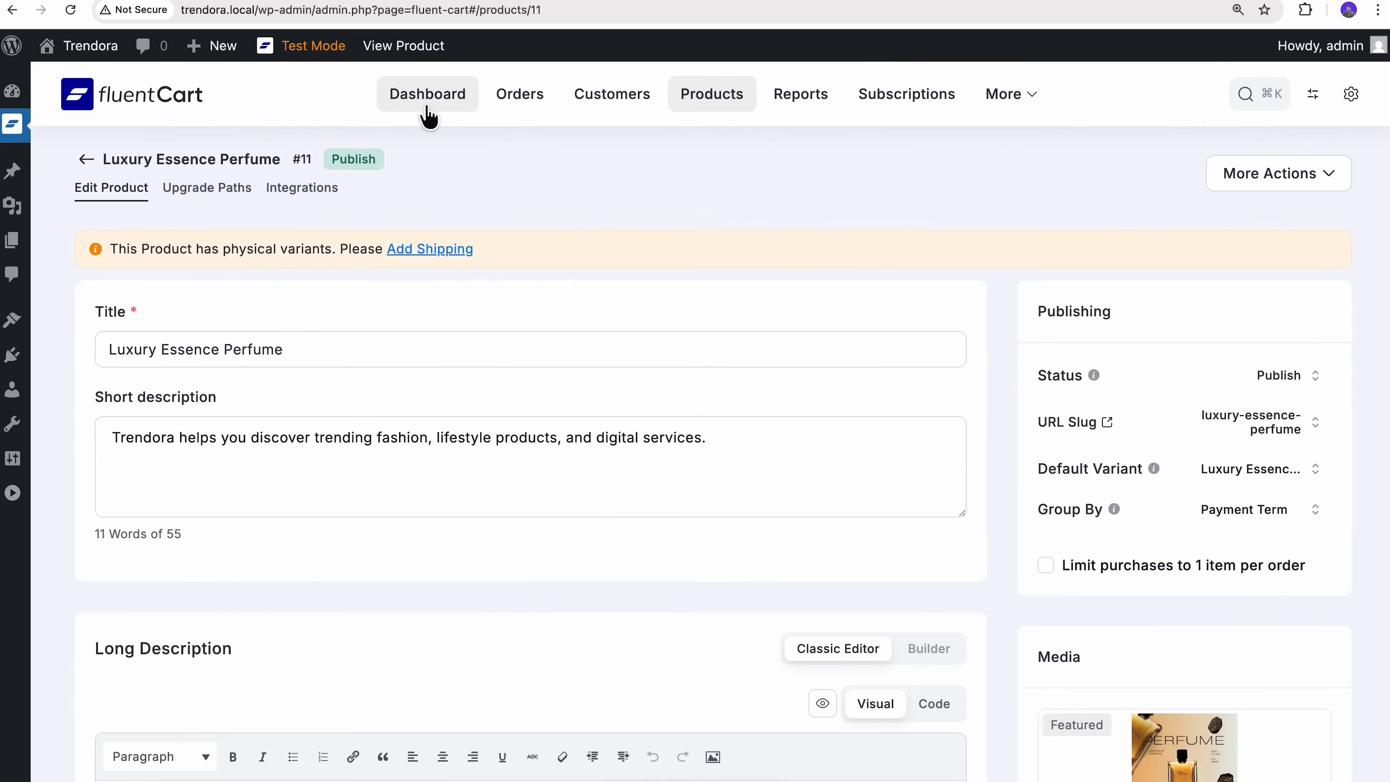
Step: Check the store dashboard's sales overview and open the new perfume order to review its items and payment details
left_click(427, 108)
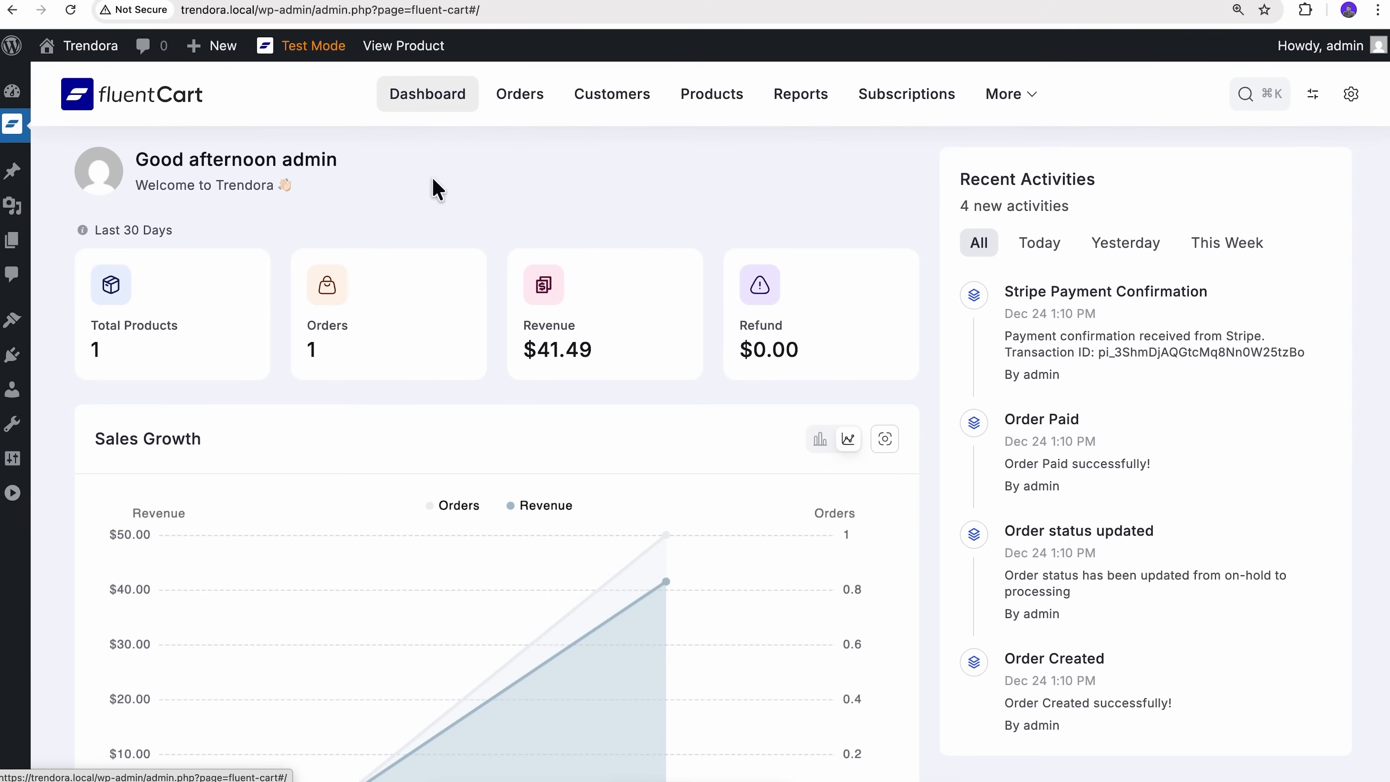
left_click(530, 116)
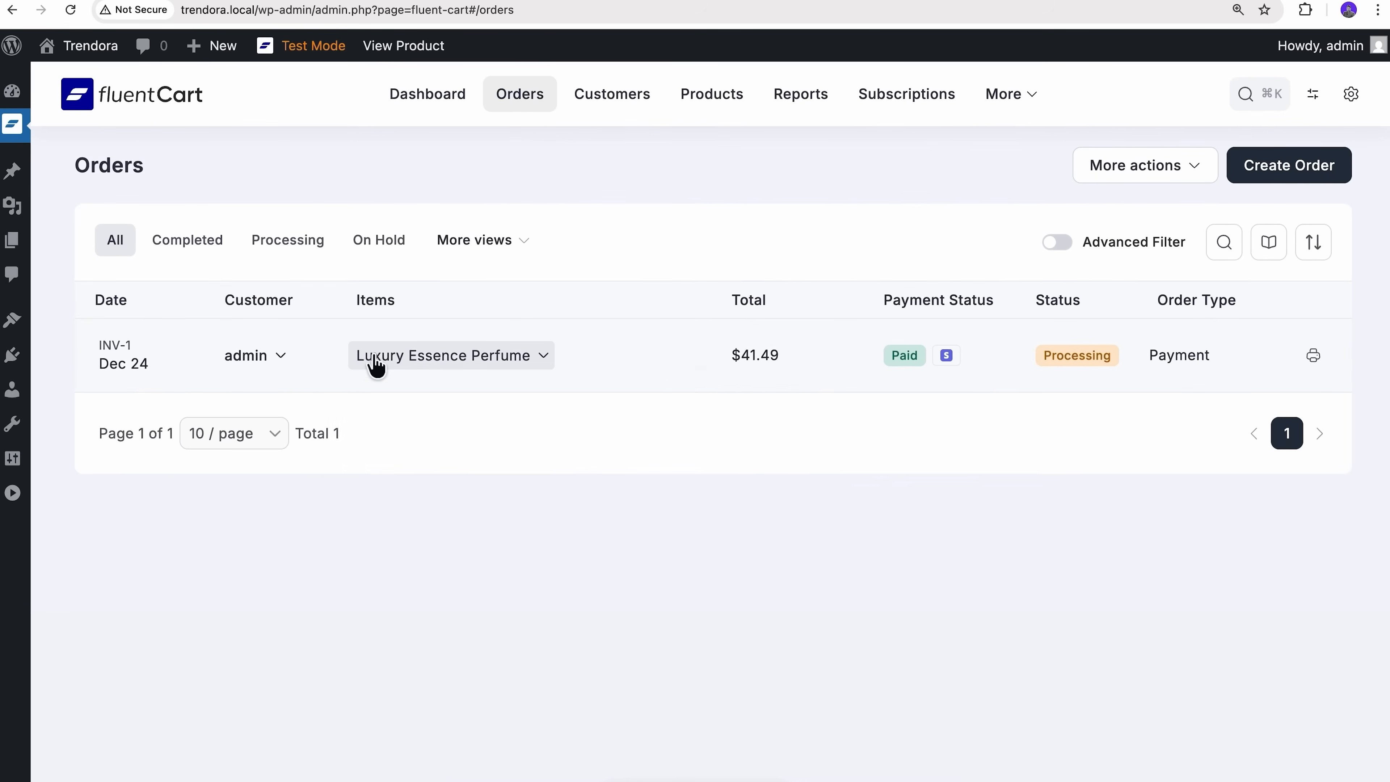
left_click(149, 357)
scroll(148, 354, "down", 4)
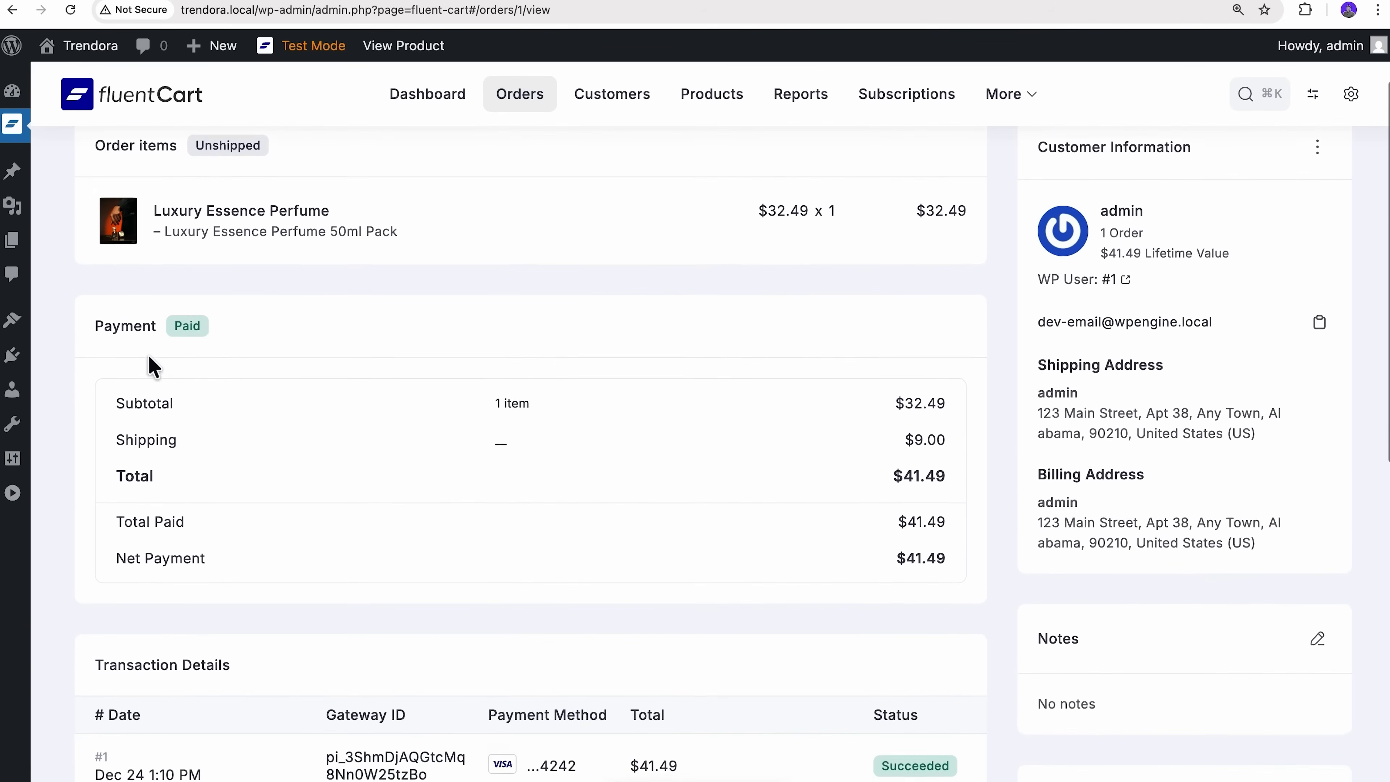